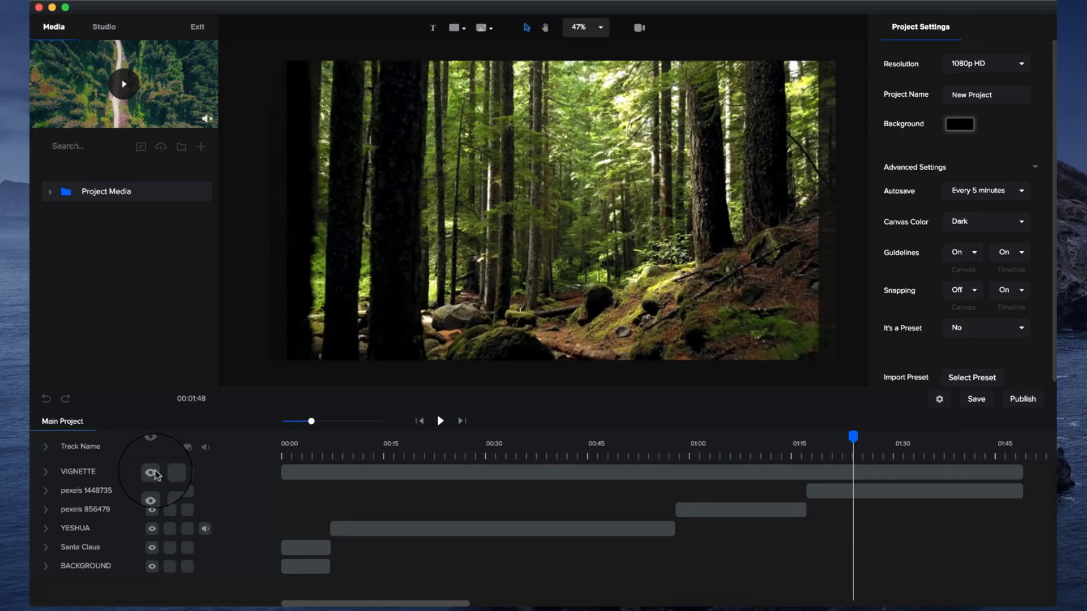
Compare the forest shot with the VIGNETTE track hidden and shown, and preview it with the vignette on
{"action": "left_click", "coordinate": [151, 473]}
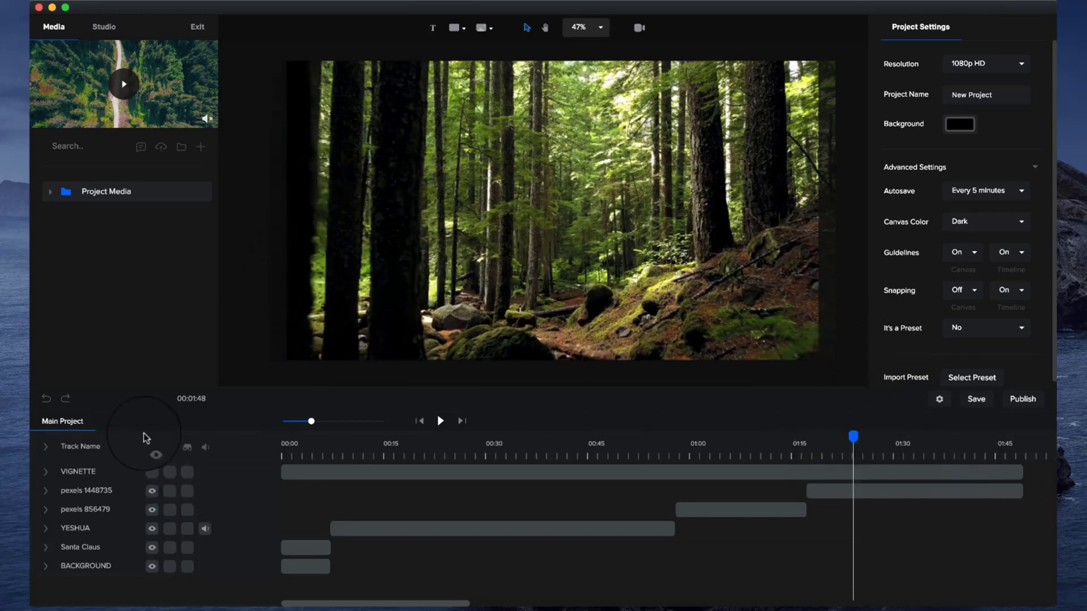
{"action": "left_click", "coordinate": [153, 474]}
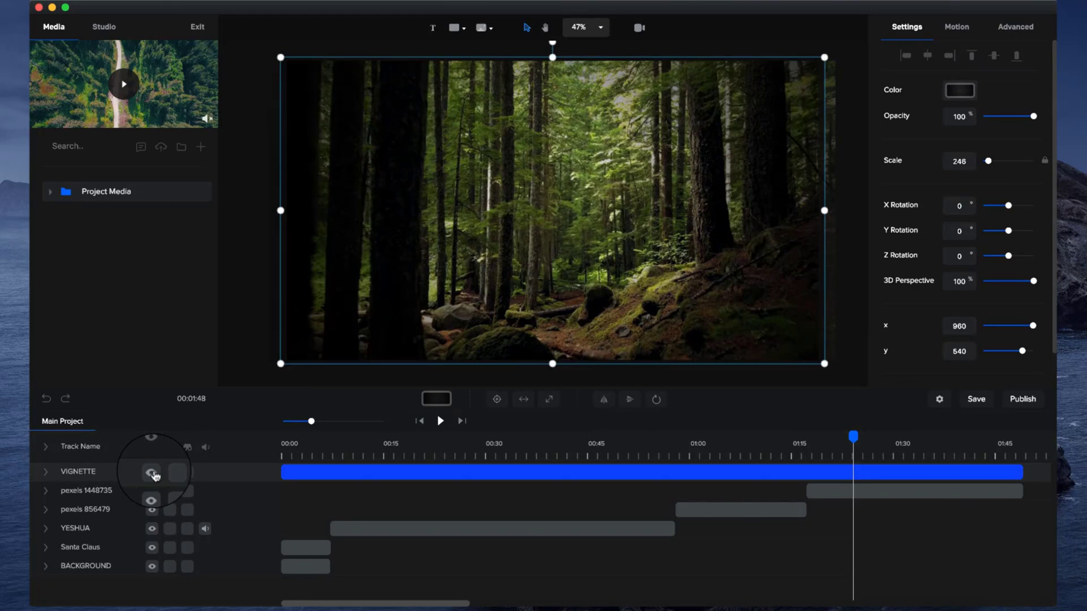
{"action": "left_click", "coordinate": [446, 423]}
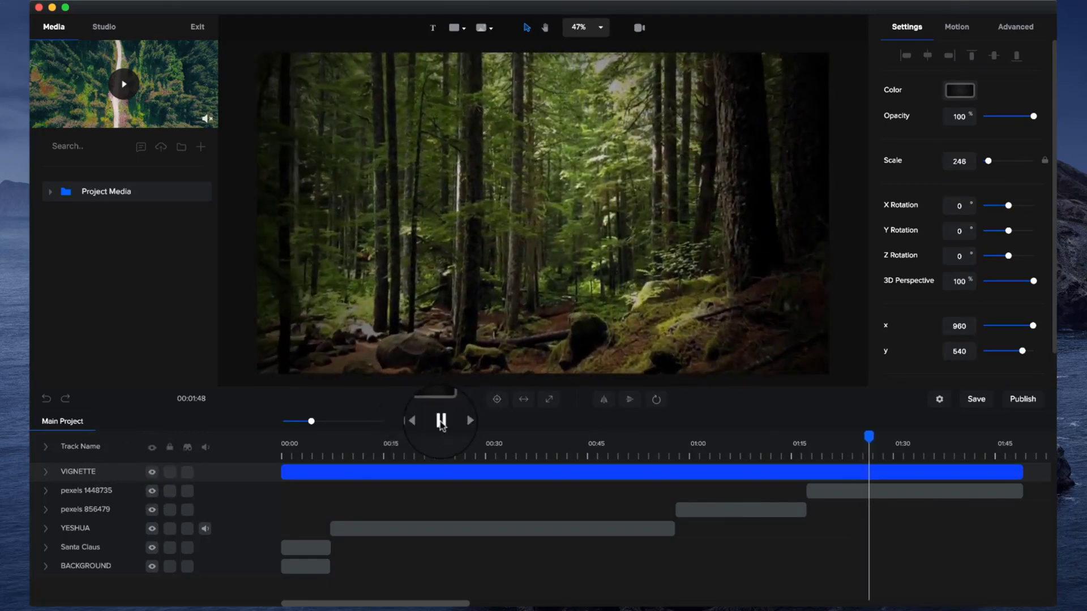
{"action": "left_click", "coordinate": [441, 421]}
Preview the forest footage with the VIGNETTE track hidden, and play it again with the vignette shown
{"action": "left_click", "coordinate": [151, 472]}
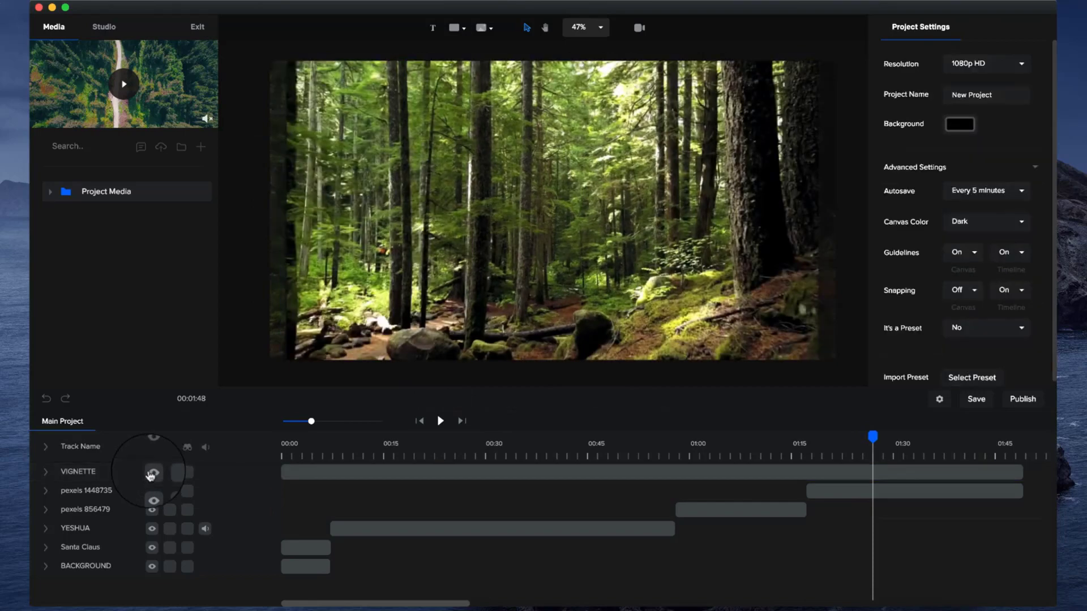
{"action": "left_click", "coordinate": [441, 422]}
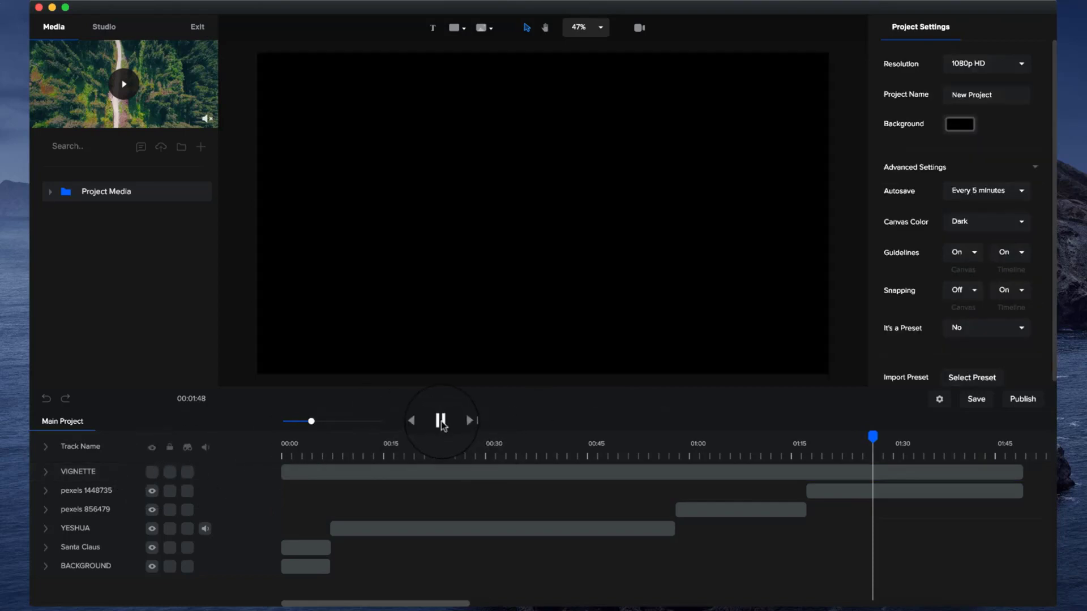
{"action": "left_click", "coordinate": [441, 422]}
{"action": "left_click", "coordinate": [152, 472]}
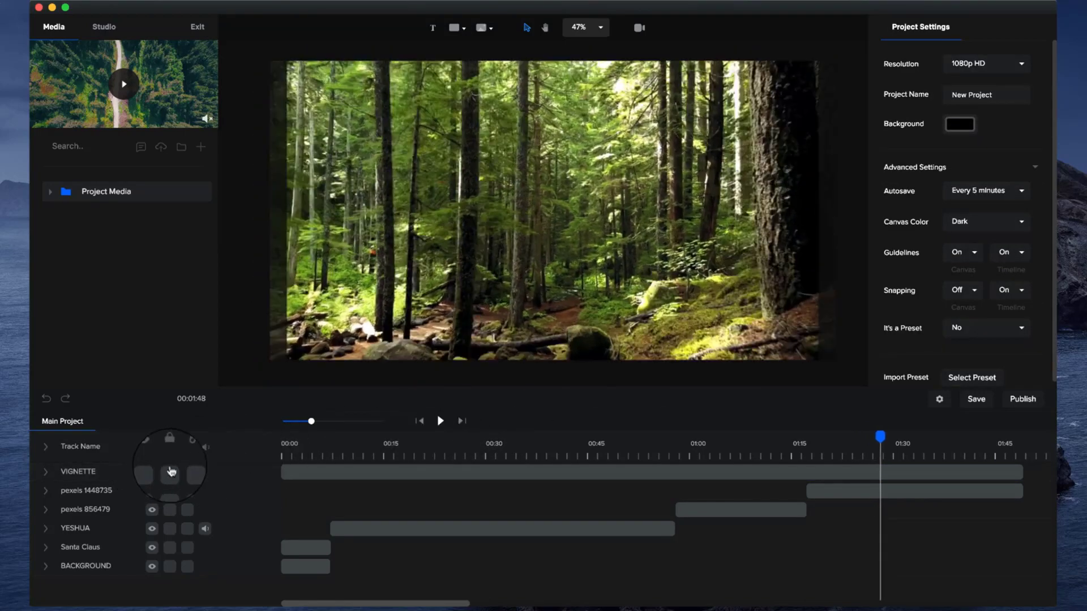
{"action": "left_click", "coordinate": [234, 468]}
{"action": "left_click", "coordinate": [439, 423]}
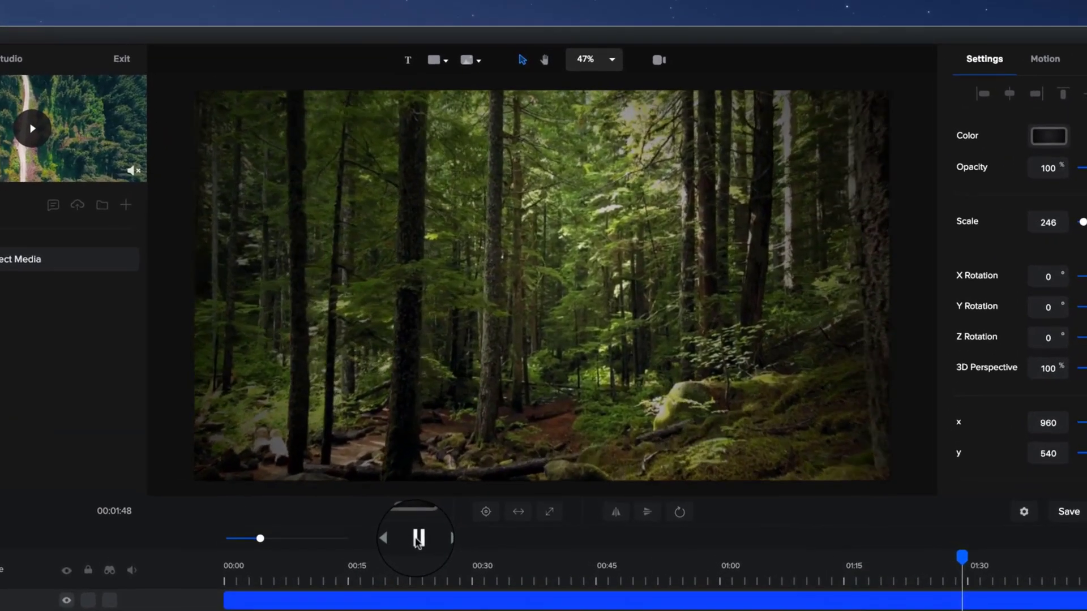
{"action": "left_click", "coordinate": [418, 539]}
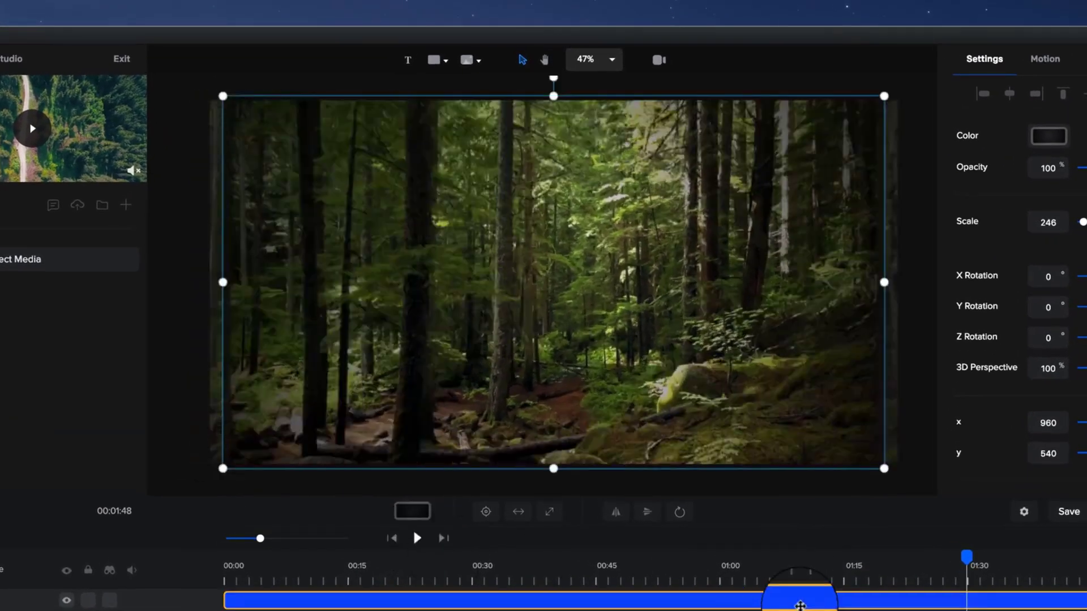
Go to the stable scene at about 00:07, compare it with the VIGNETTE track hidden and shown, and play it
{"action": "left_click", "coordinate": [744, 576]}
{"action": "left_click", "coordinate": [626, 576]}
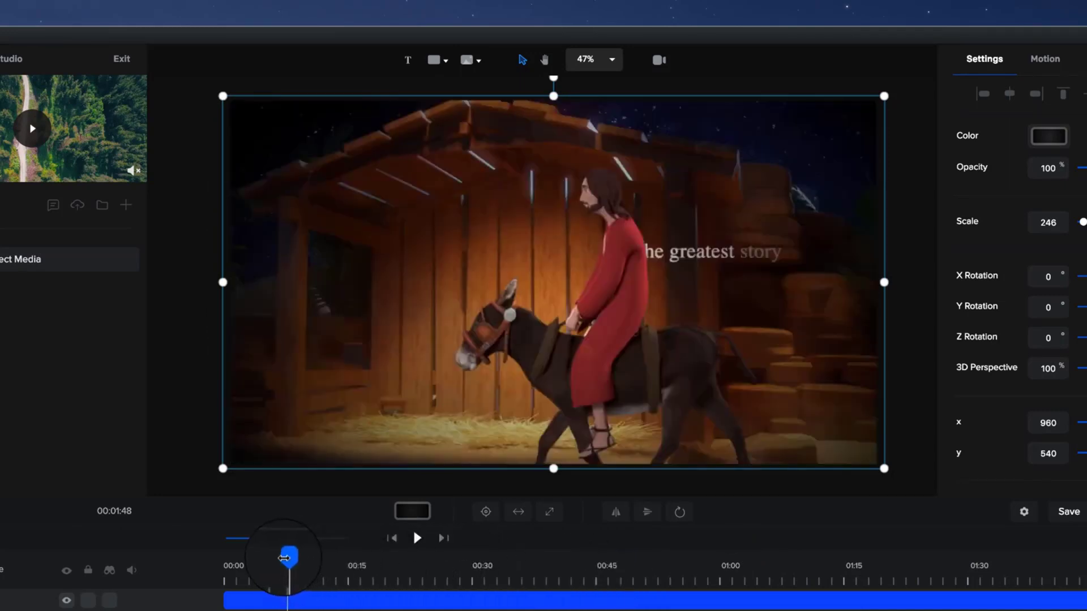
{"action": "left_click_drag", "start_coordinate": [284, 558], "coordinate": [284, 557]}
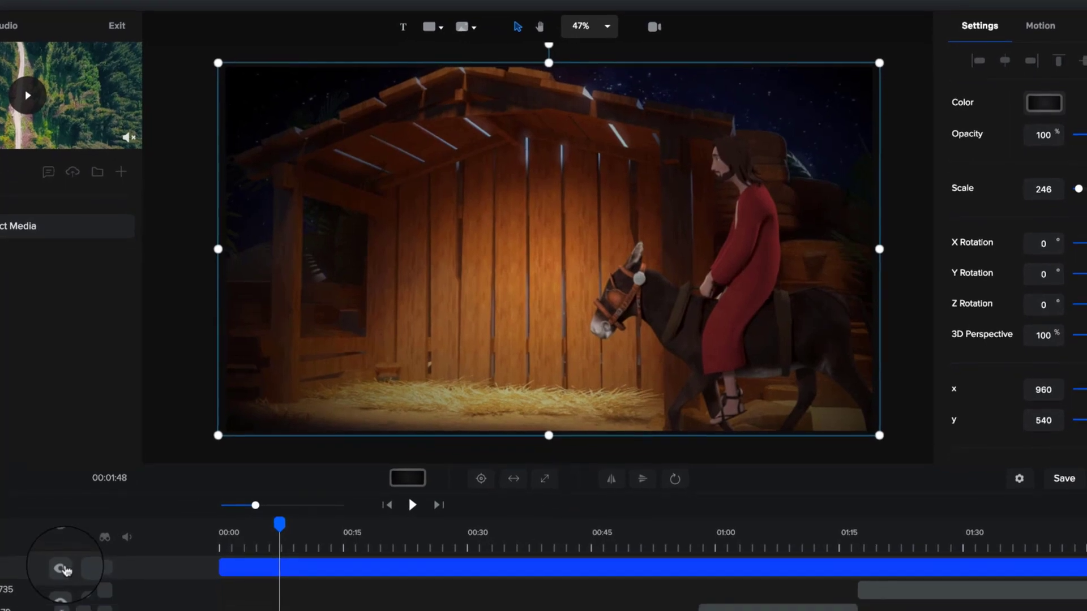
{"action": "left_click", "coordinate": [66, 599]}
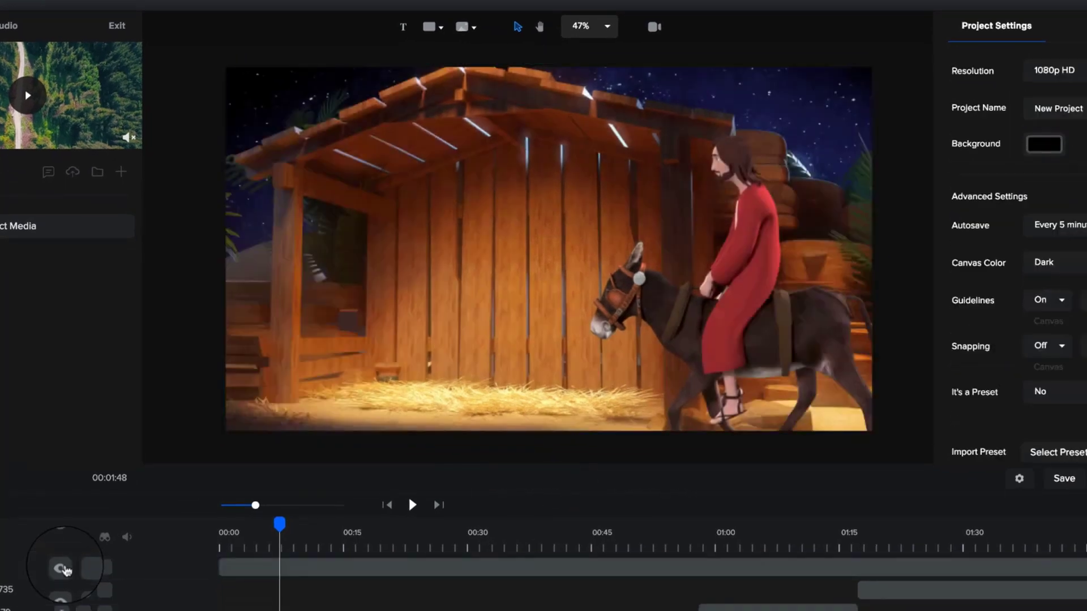
{"action": "left_click", "coordinate": [63, 569]}
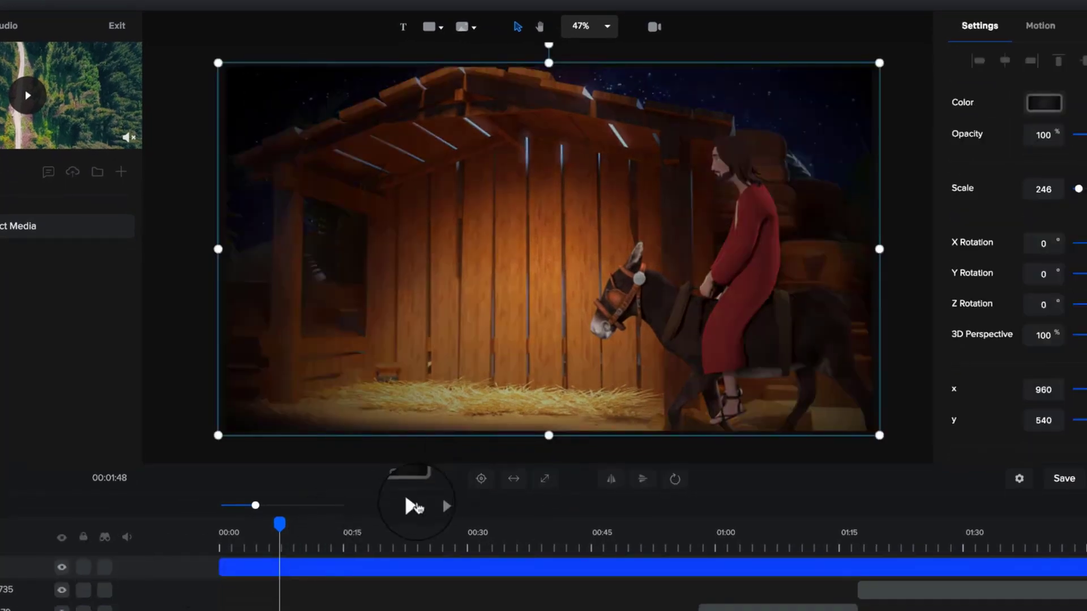
{"action": "left_click", "coordinate": [430, 401]}
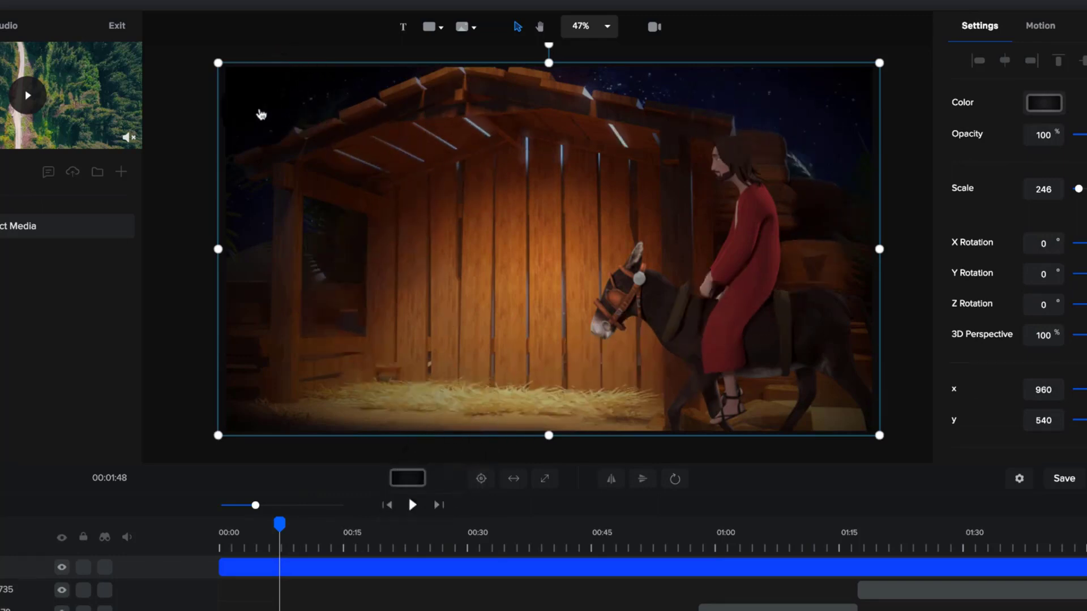
{"action": "left_click", "coordinate": [412, 505]}
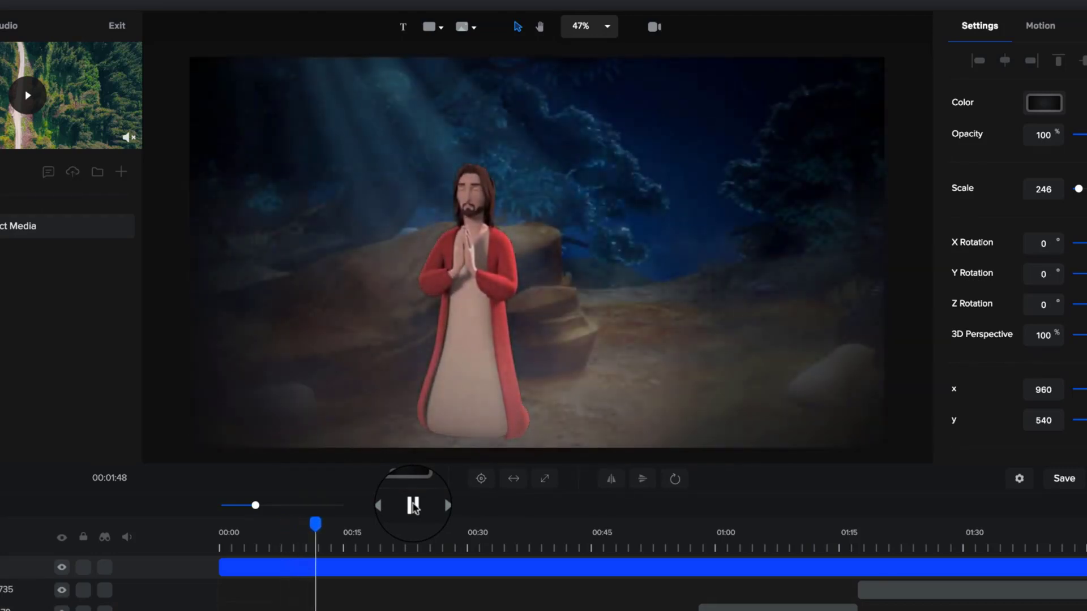
{"action": "left_click", "coordinate": [412, 506]}
Go to the open tomb scene at about 00:26, compare it with the VIGNETTE track hidden and shown, and play it
{"action": "left_click", "coordinate": [329, 535]}
{"action": "left_click_drag", "start_coordinate": [328, 526], "coordinate": [419, 538]}
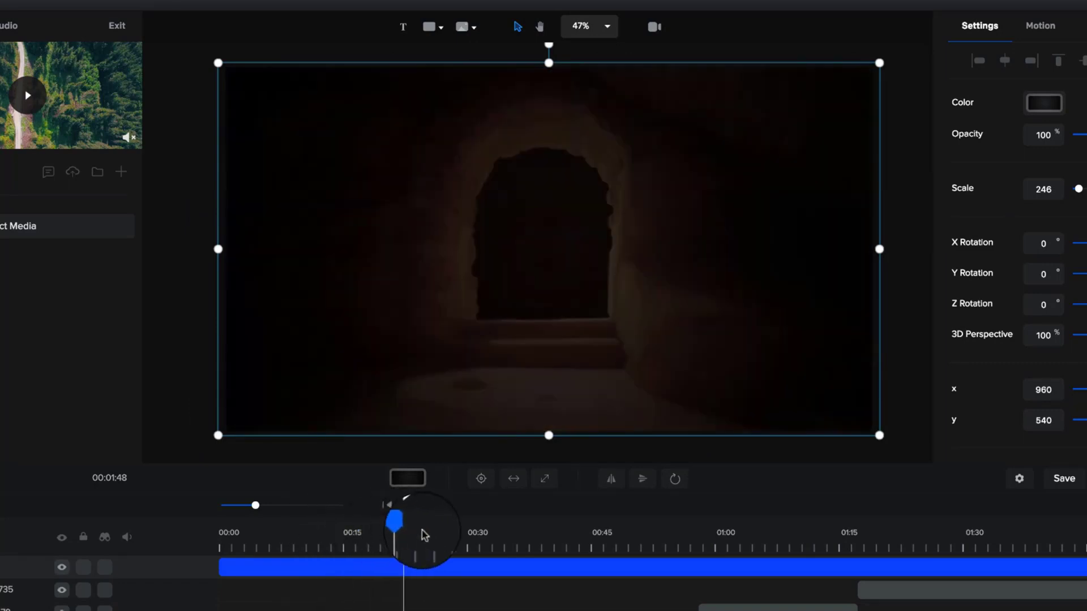
{"action": "left_click_drag", "start_coordinate": [424, 536], "coordinate": [440, 535]}
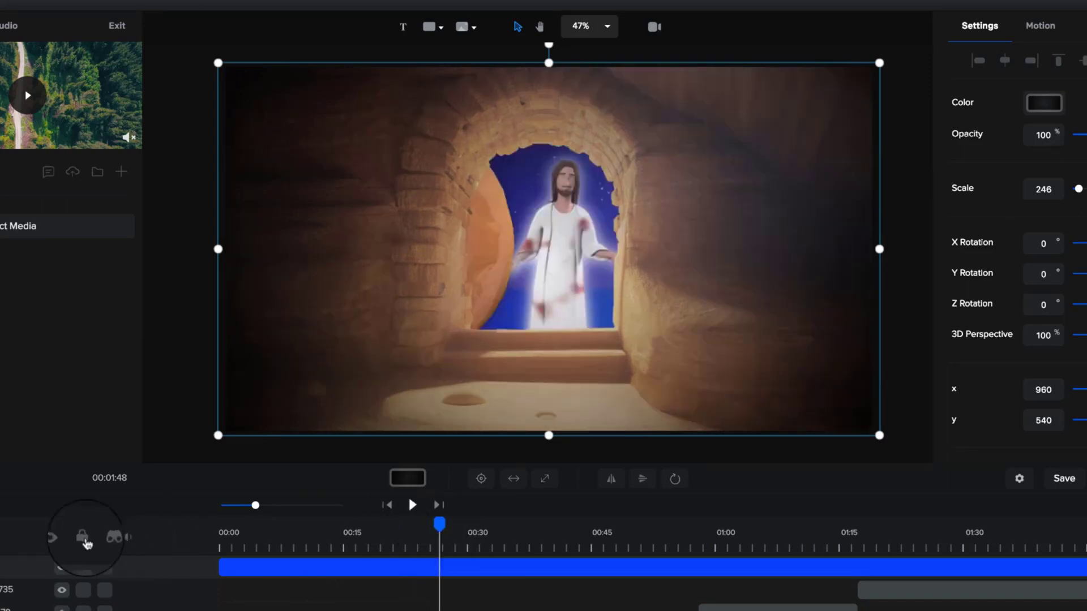
{"action": "left_click", "coordinate": [62, 569]}
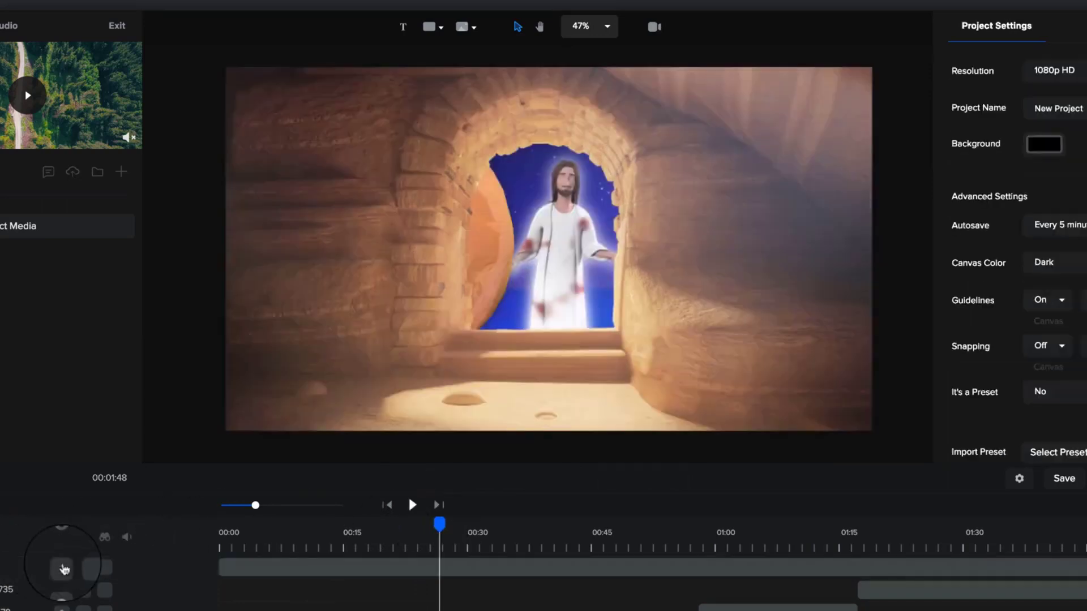
{"action": "left_click", "coordinate": [63, 569]}
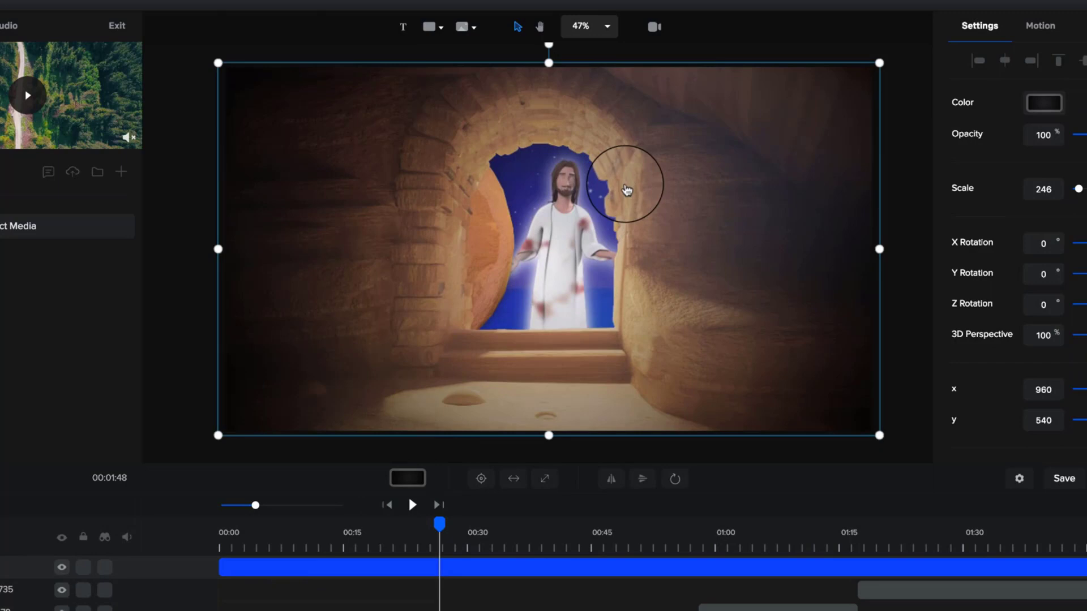
{"action": "left_click", "coordinate": [413, 505]}
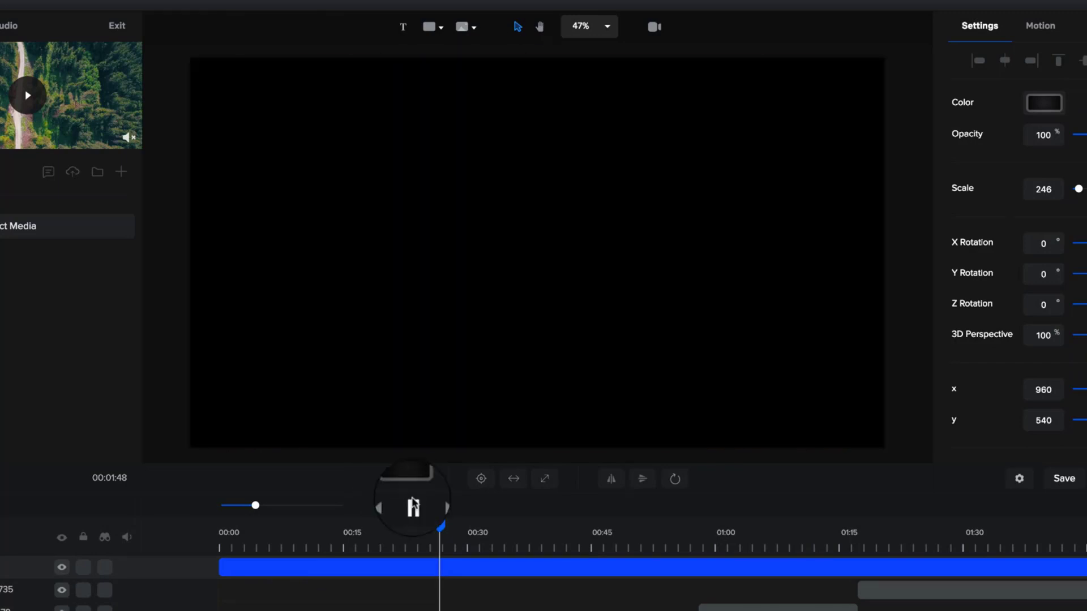
{"action": "left_click", "coordinate": [412, 505]}
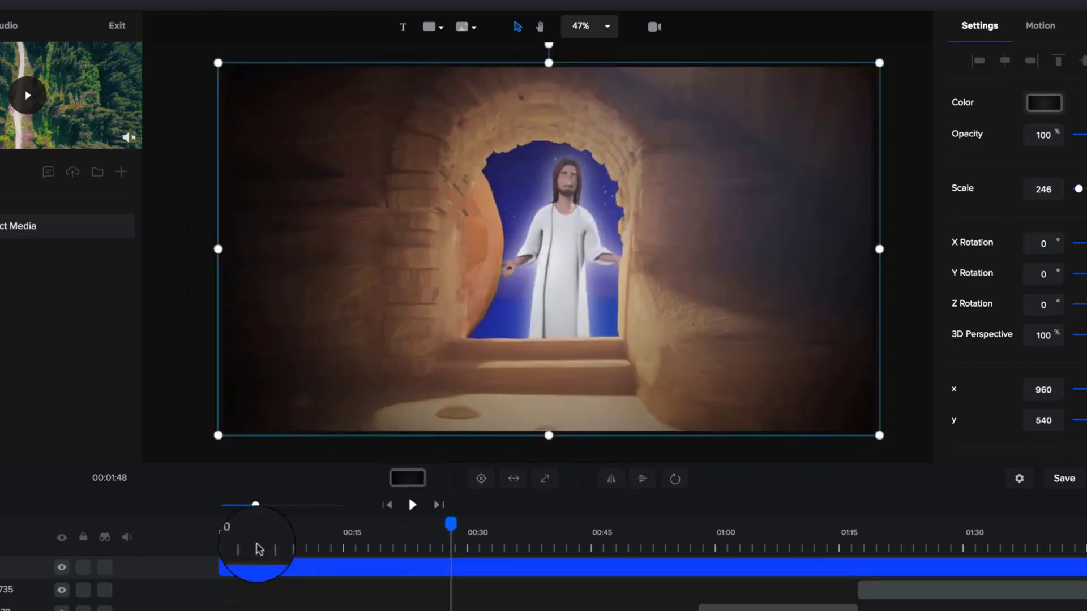
Go to the "He is Risen." text scene and compare it with the VIGNETTE track hidden and shown
{"action": "left_click", "coordinate": [246, 533]}
{"action": "left_click", "coordinate": [538, 547]}
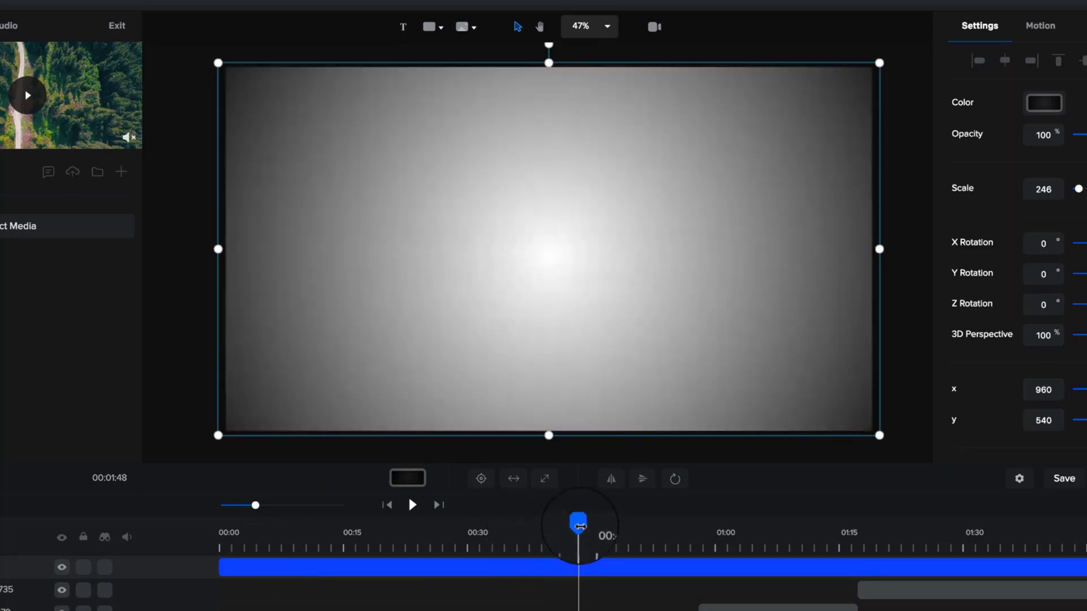
{"action": "left_click", "coordinate": [561, 531]}
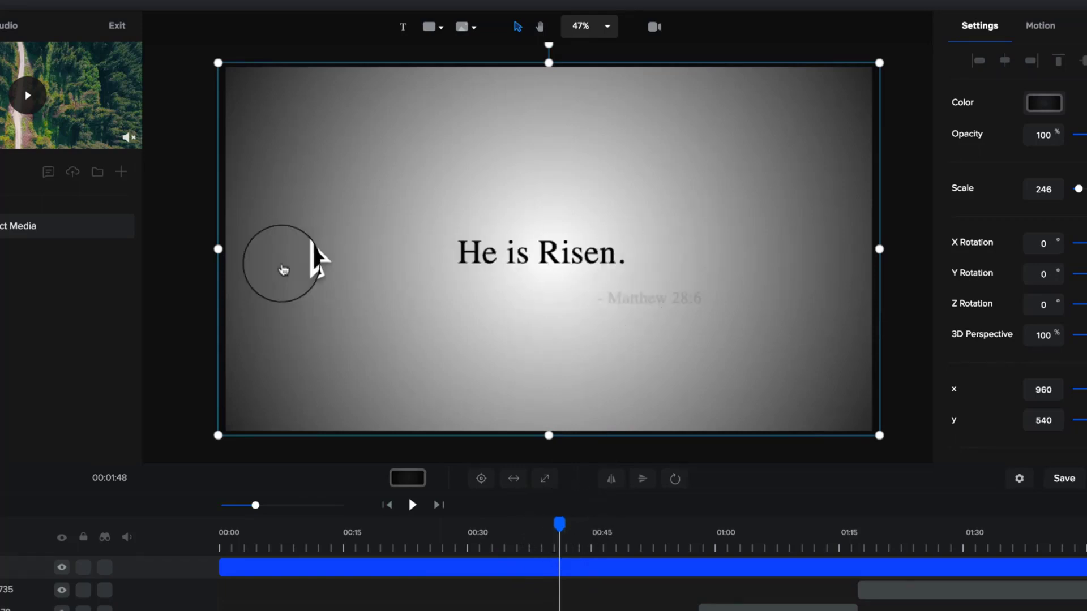
{"action": "left_click", "coordinate": [62, 569]}
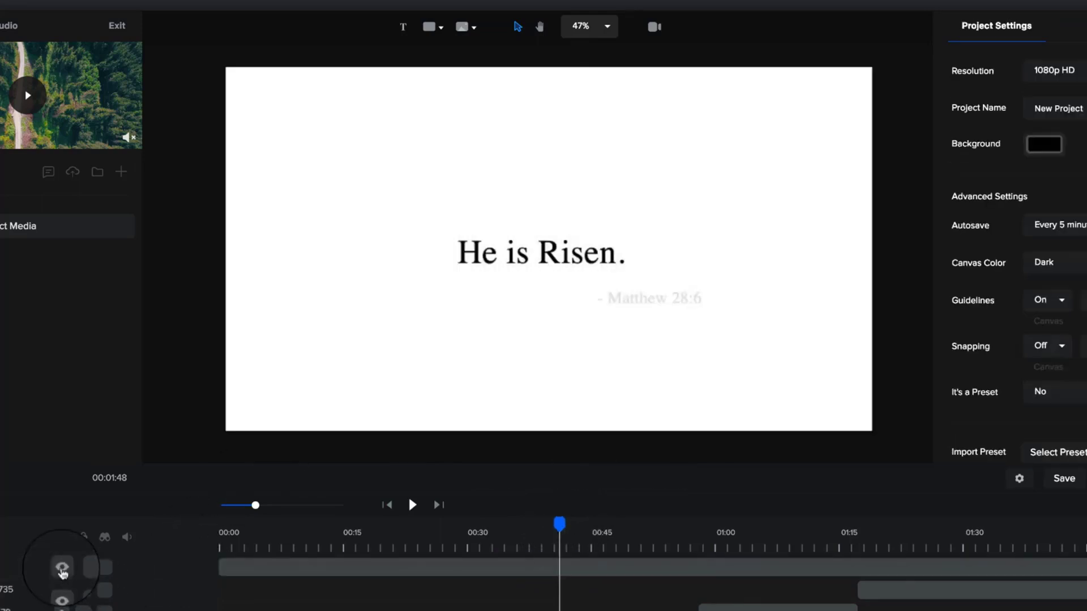
{"action": "left_click", "coordinate": [62, 570]}
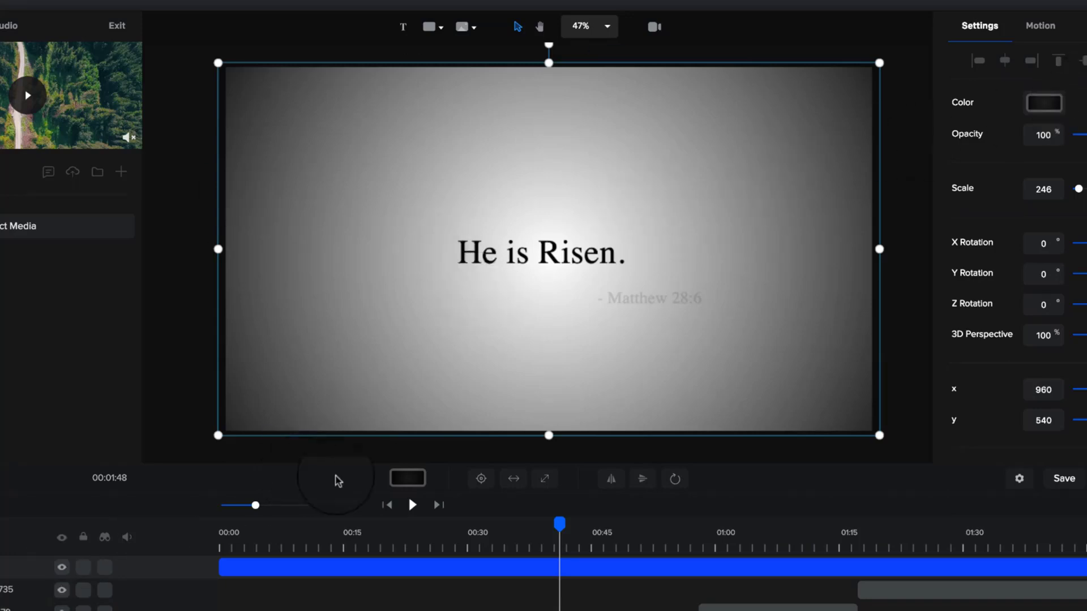
Insert a rectangle shape at 02:00 on the timeline, past the end of the existing clips
{"action": "left_click_drag", "start_coordinate": [256, 506], "coordinate": [235, 506]}
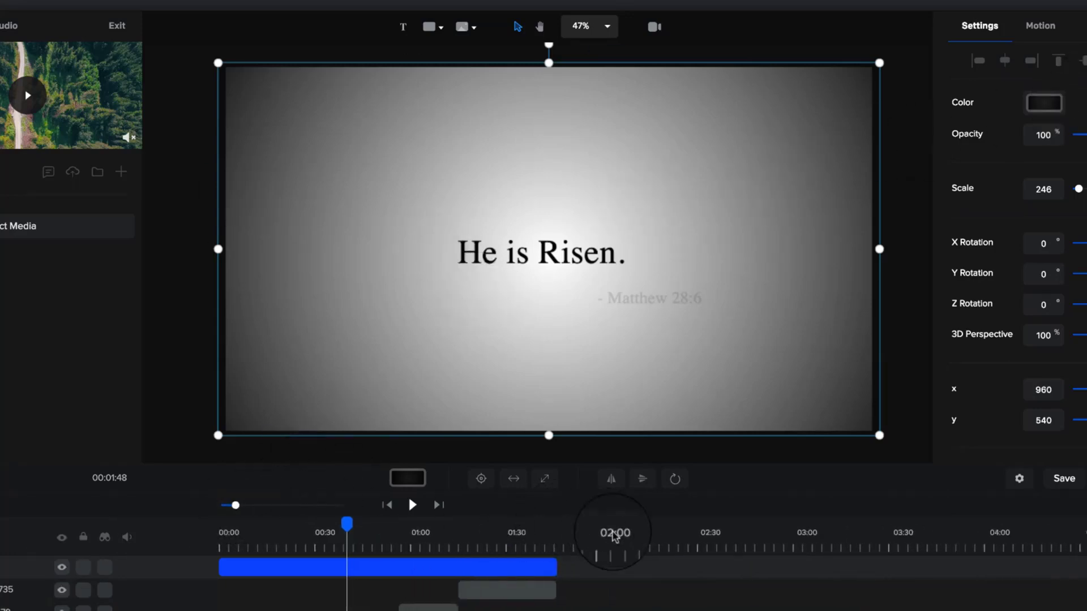
{"action": "left_click", "coordinate": [615, 536]}
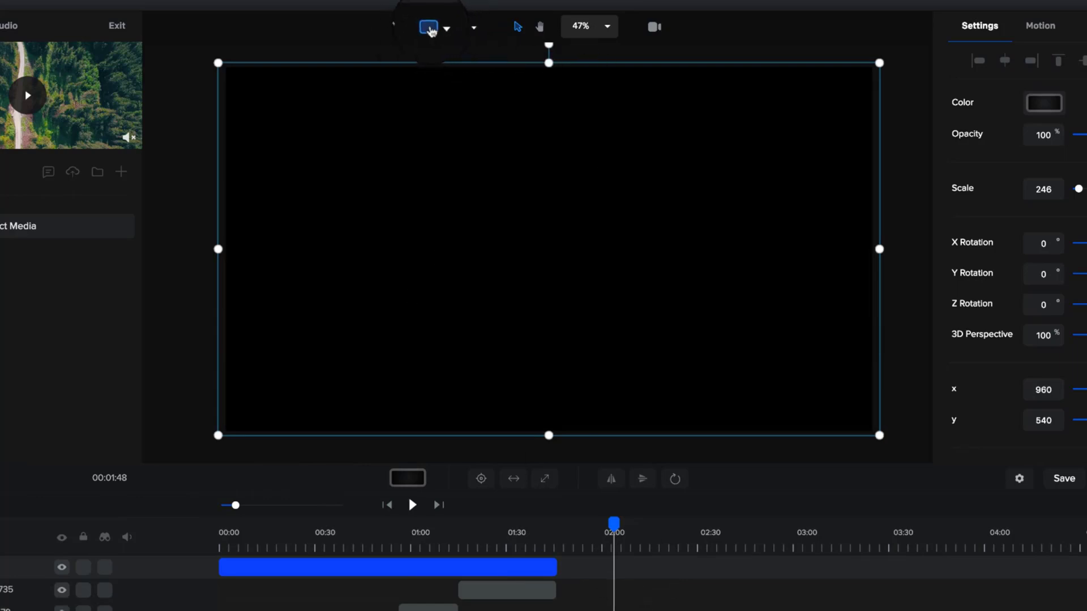
{"action": "left_click", "coordinate": [430, 31]}
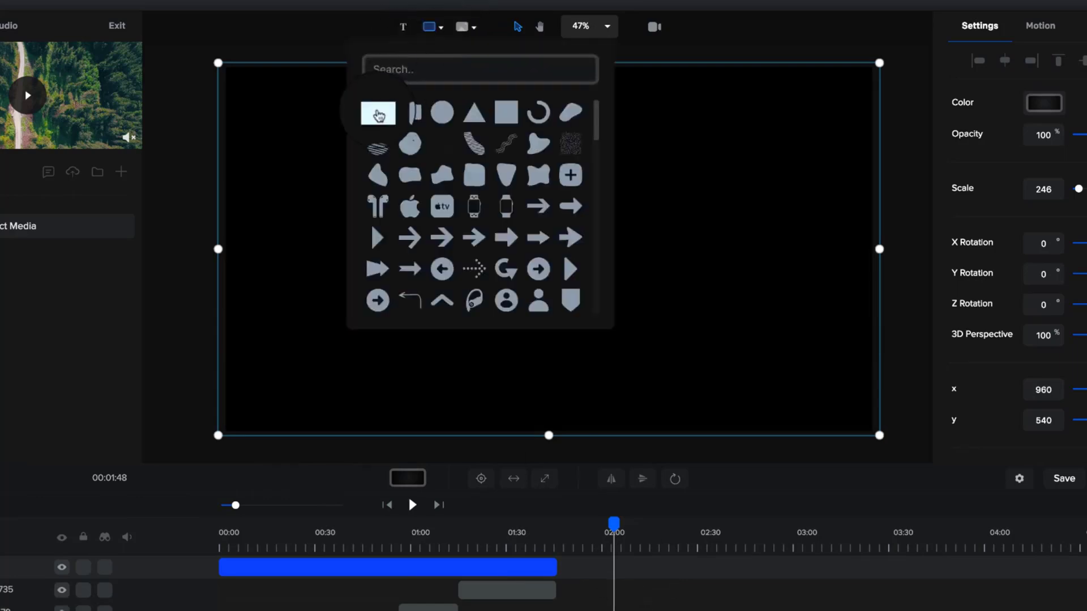
{"action": "left_click", "coordinate": [377, 121]}
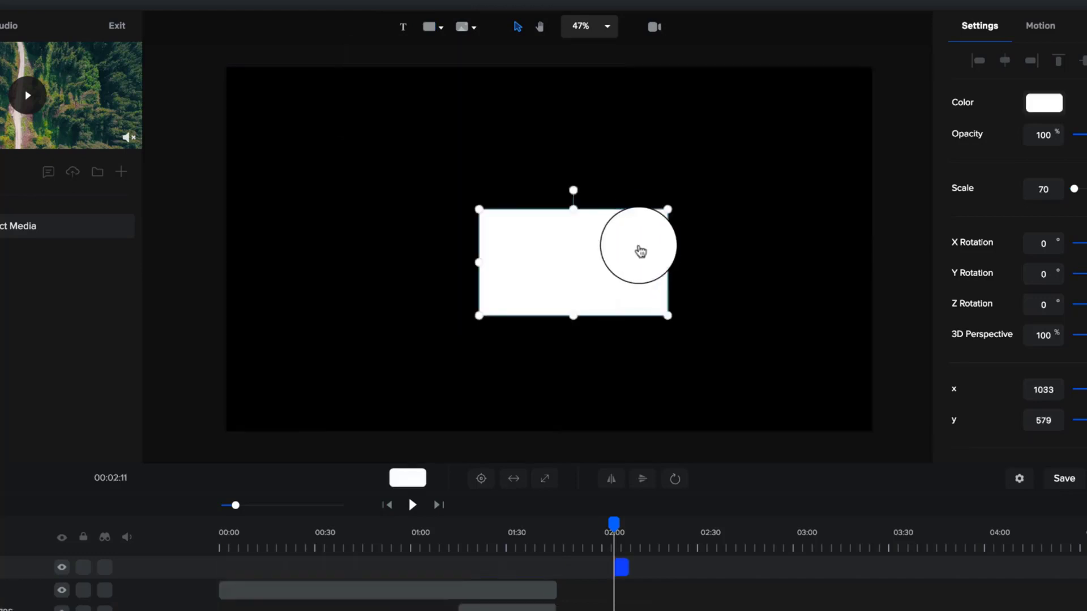
Fit the white rectangle to the whole canvas and shift its timeline clip to start at about 02:03.5
{"action": "left_click_drag", "start_coordinate": [643, 289], "coordinate": [623, 281]}
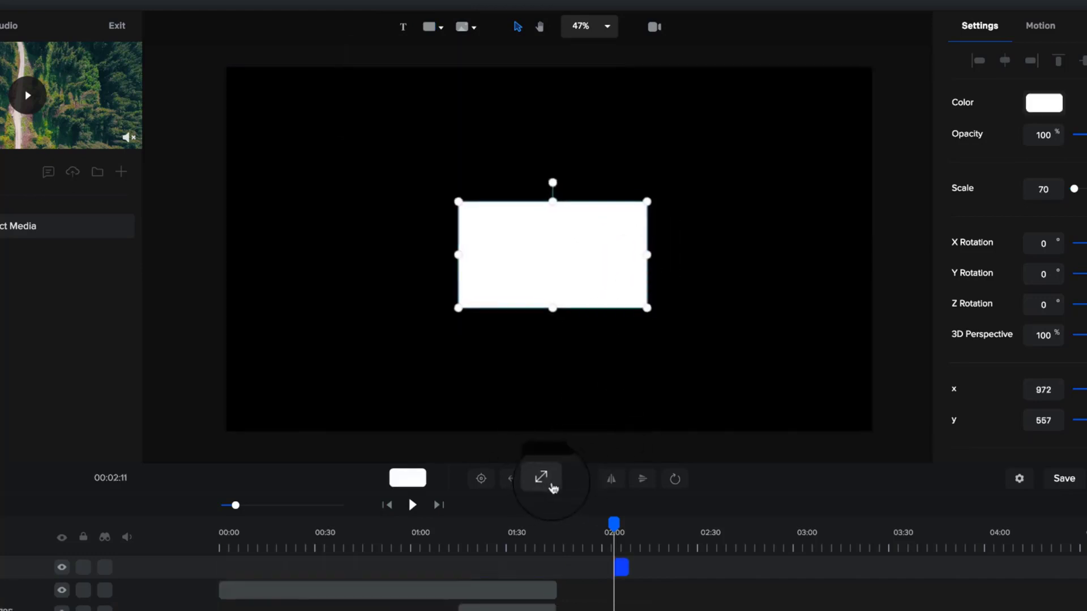
{"action": "left_click", "coordinate": [544, 480]}
{"action": "left_click", "coordinate": [579, 165]}
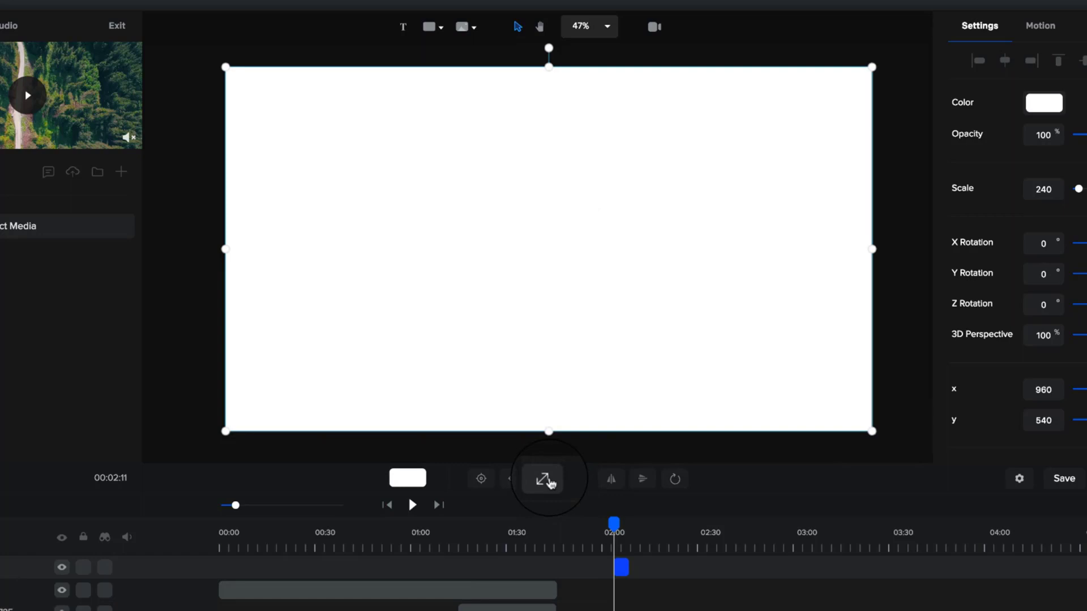
{"action": "left_click_drag", "start_coordinate": [236, 505], "coordinate": [288, 506]}
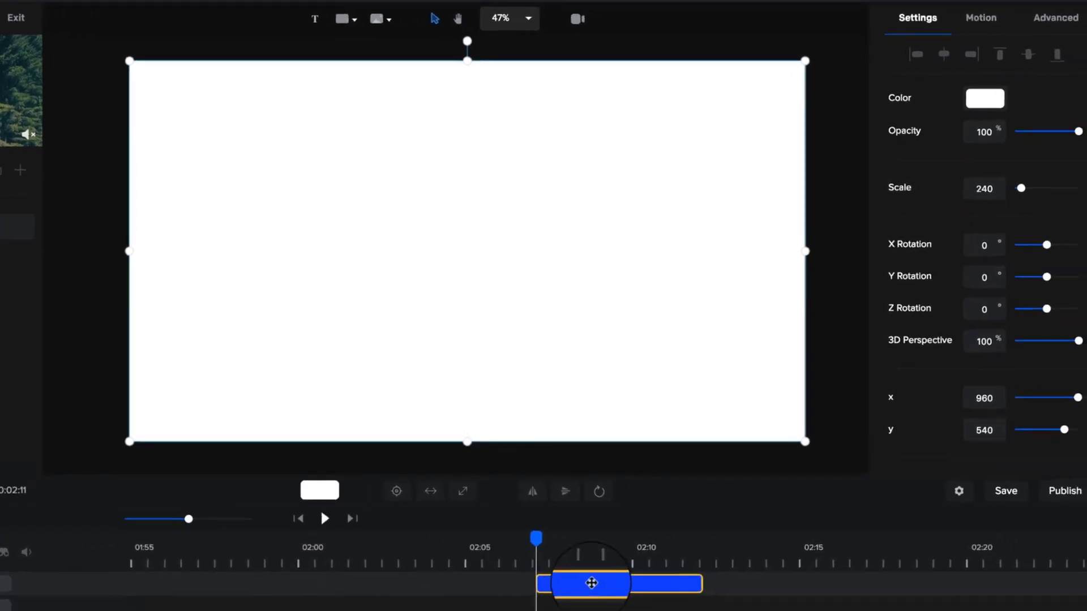
{"action": "left_click_drag", "start_coordinate": [724, 567], "coordinate": [623, 568]}
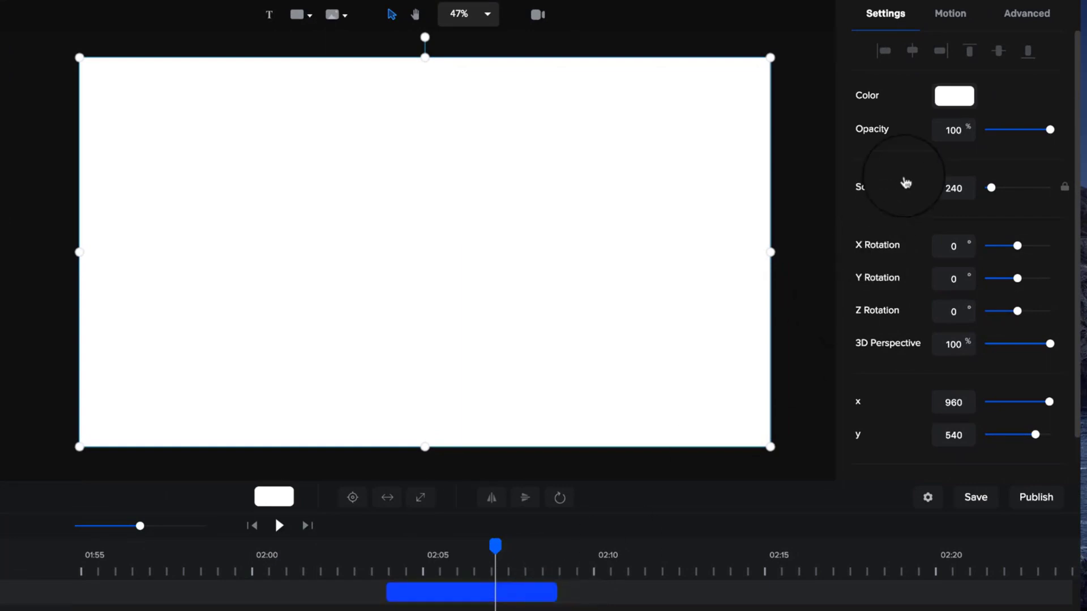
Change the rectangle's fill to a radial gradient and move the gradient's white starting point to the middle of the canvas
{"action": "left_click", "coordinate": [963, 102]}
{"action": "left_click", "coordinate": [956, 98]}
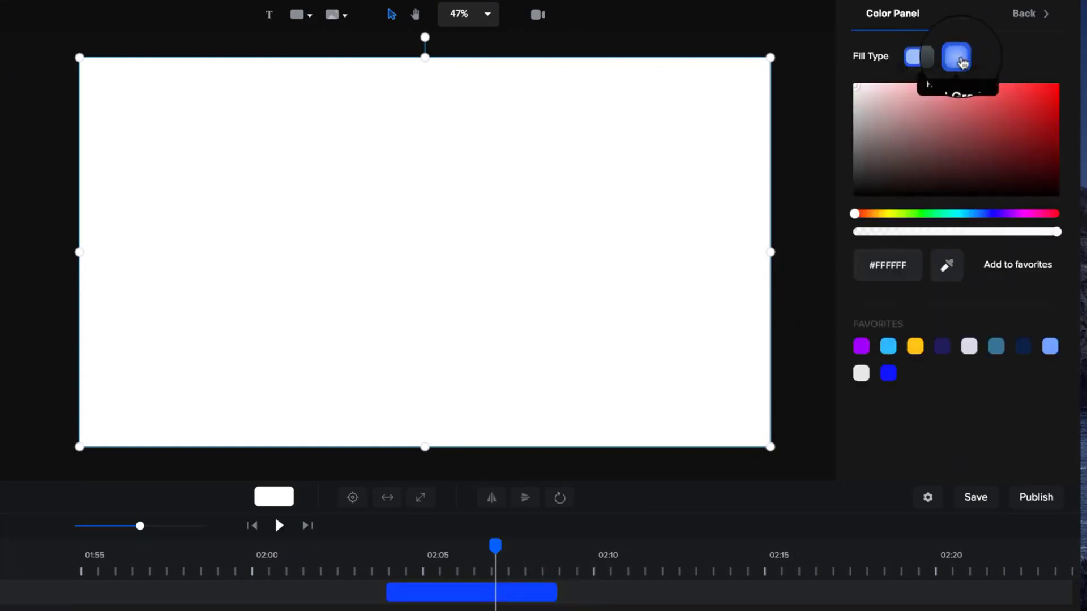
{"action": "left_click", "coordinate": [962, 64]}
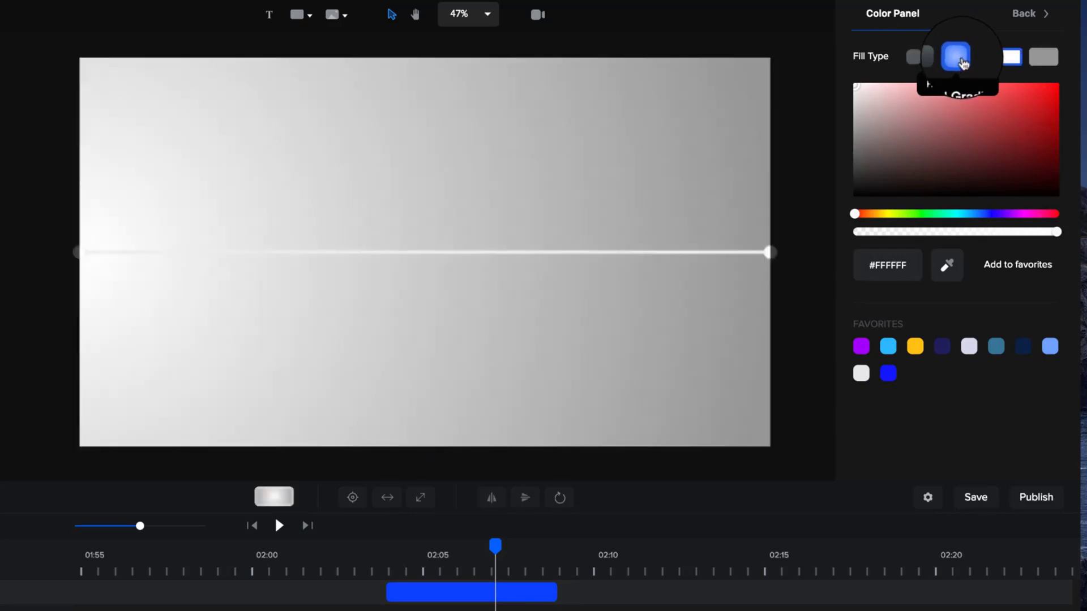
{"action": "left_click_drag", "start_coordinate": [79, 252], "coordinate": [412, 251]}
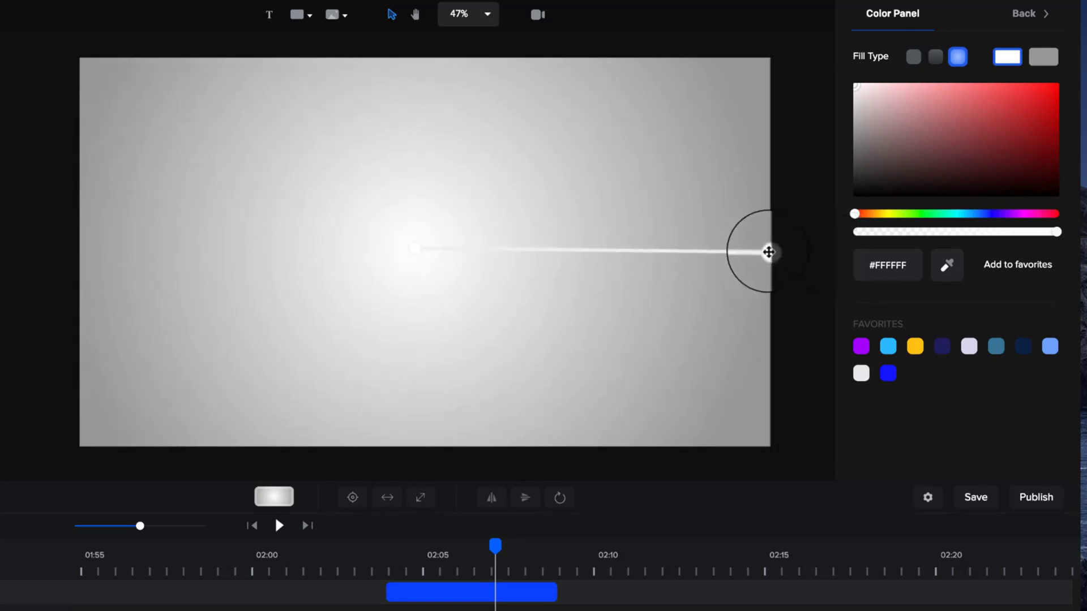
Extend the gradient's outer point past the canvas's lower-right corner and recolour it from nearly transparent black at the centre to solid black #000000 outside
{"action": "left_click_drag", "start_coordinate": [768, 252], "coordinate": [806, 461]}
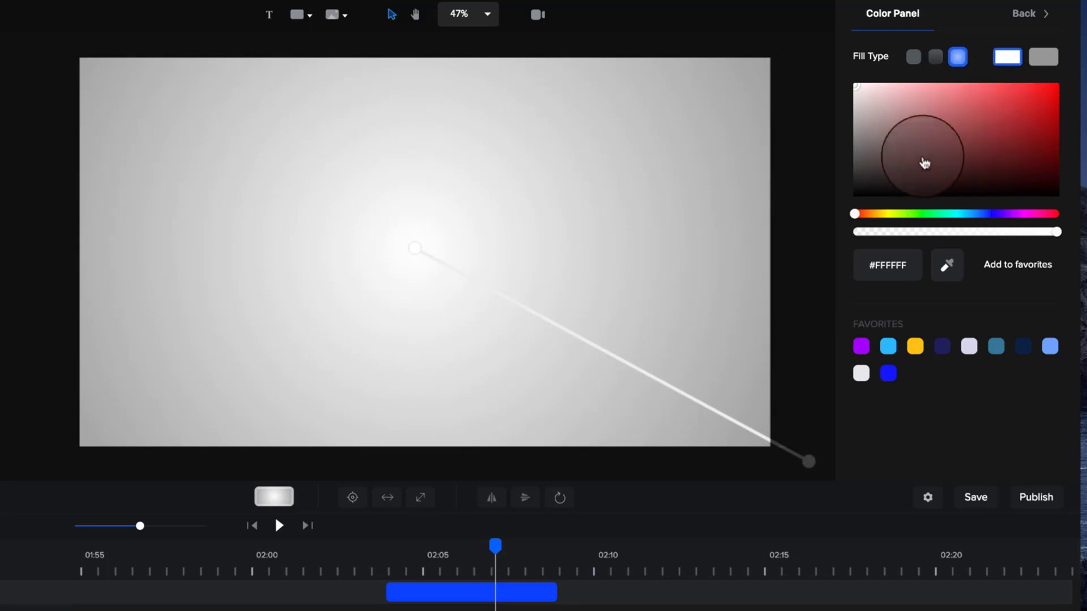
{"action": "left_click_drag", "start_coordinate": [903, 174], "coordinate": [860, 209]}
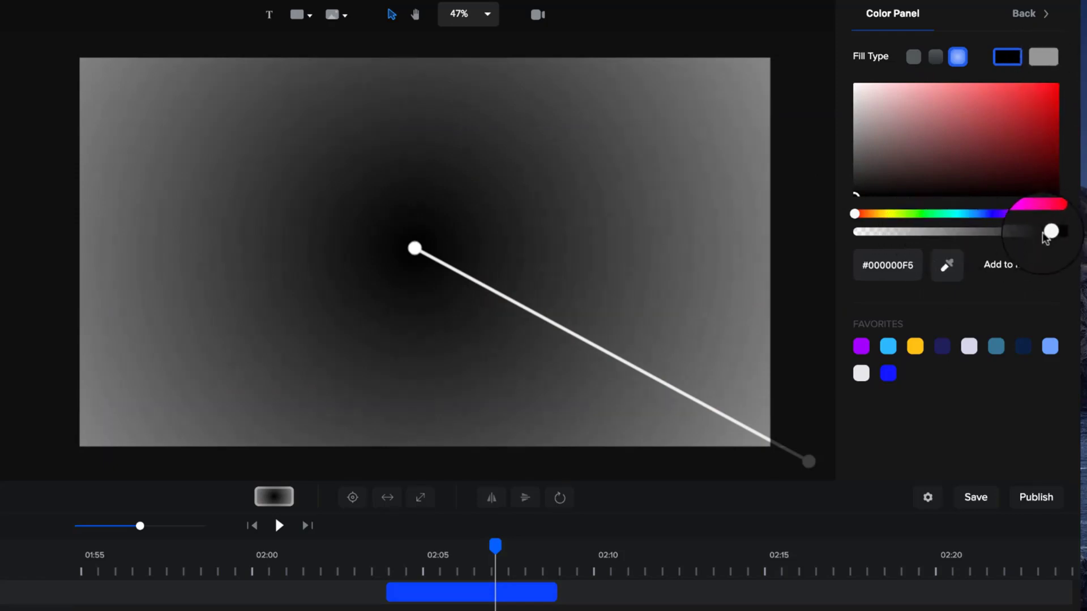
{"action": "left_click_drag", "start_coordinate": [1044, 234], "coordinate": [892, 237]}
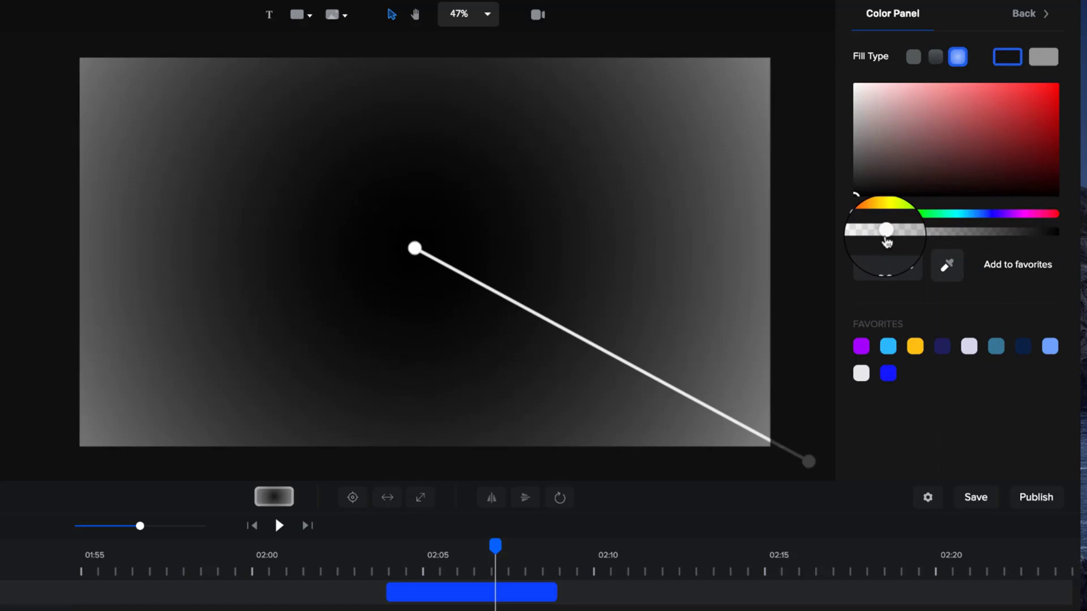
{"action": "left_click", "coordinate": [1041, 64]}
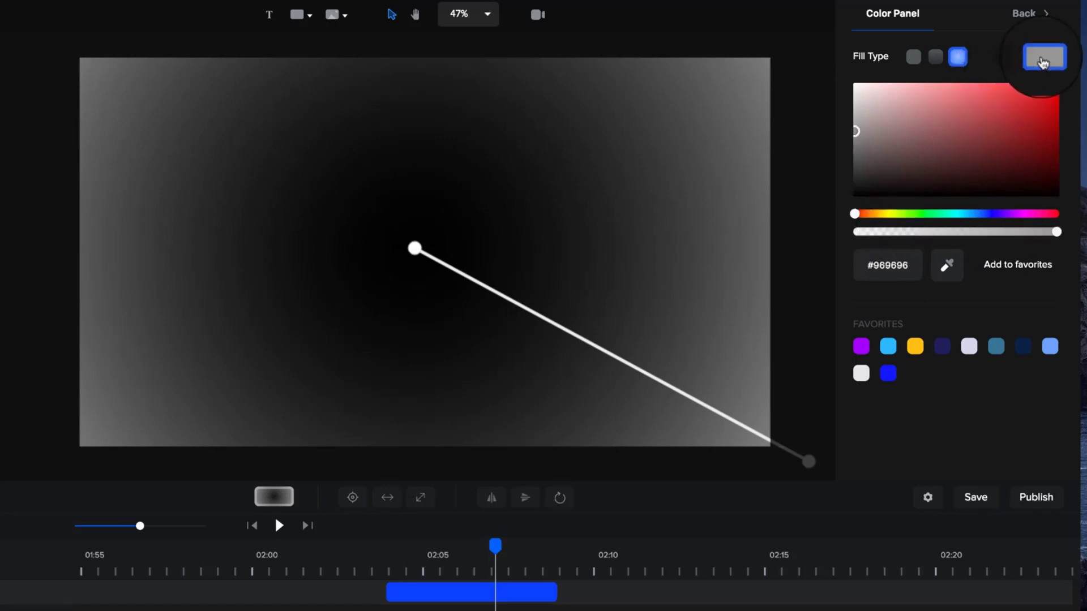
{"action": "left_click_drag", "start_coordinate": [865, 169], "coordinate": [823, 245]}
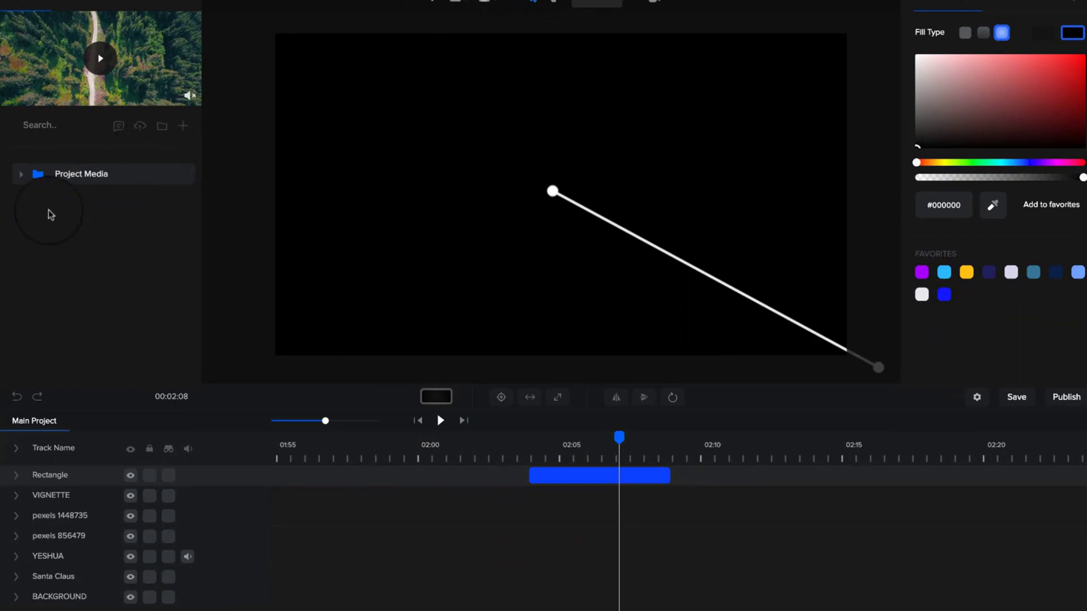
Place the pexels 15286 forest image from Project Media on the canvas and fit it to the canvas width
{"action": "left_click", "coordinate": [21, 174]}
{"action": "left_click", "coordinate": [81, 221]}
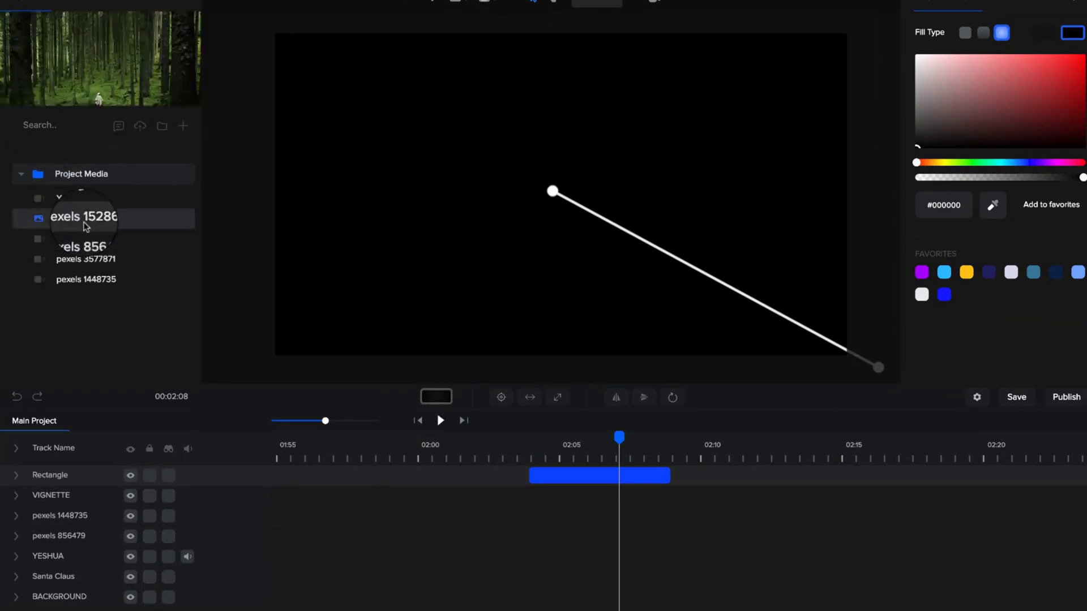
{"action": "left_click_drag", "start_coordinate": [81, 221], "coordinate": [640, 238]}
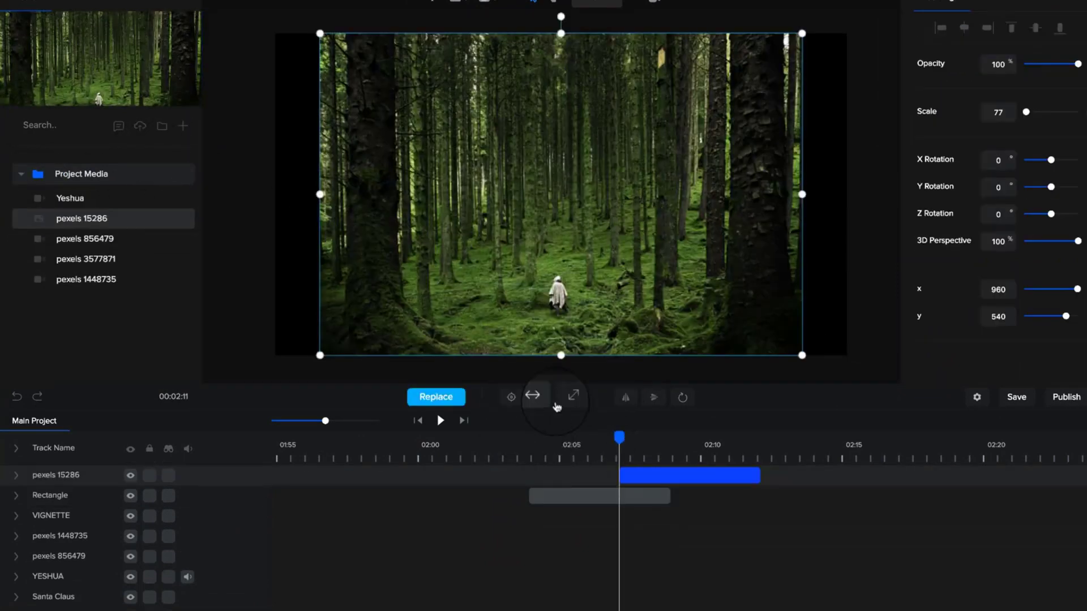
{"action": "left_click", "coordinate": [556, 405]}
Align the pexels 15286 clip with the rectangle's clip on the timeline and move its track below the Rectangle track
{"action": "left_click_drag", "start_coordinate": [721, 485], "coordinate": [631, 481]}
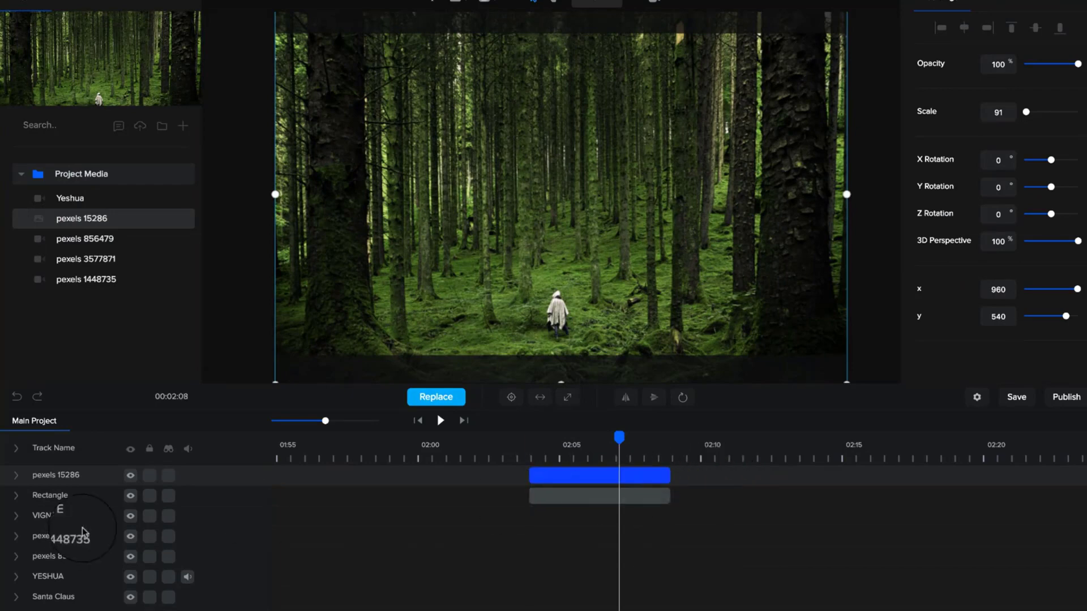
{"action": "left_click_drag", "start_coordinate": [53, 476], "coordinate": [53, 502]}
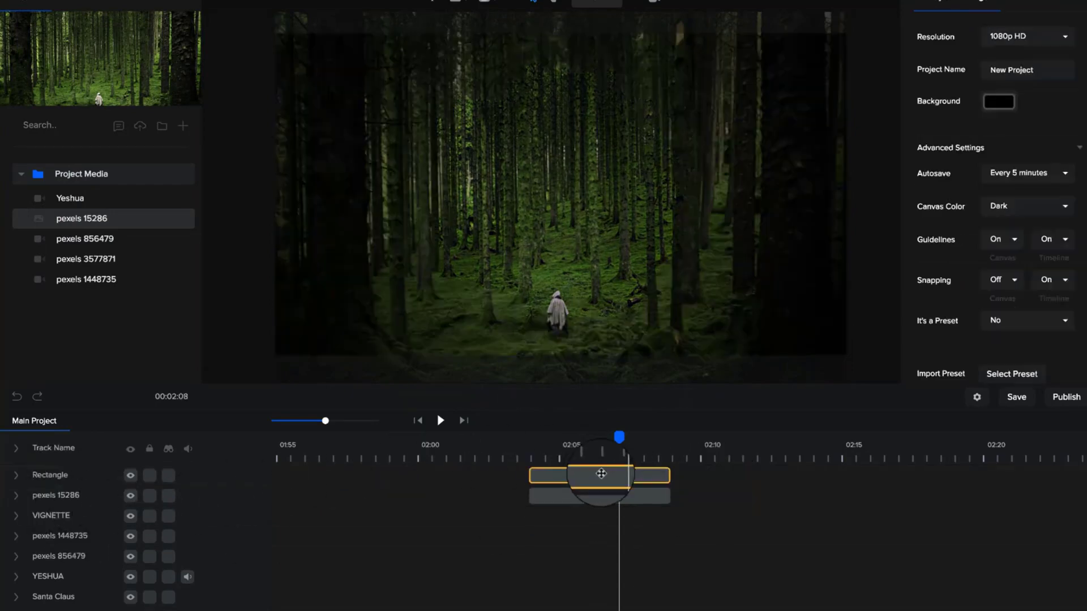
Compare the forest image with the Rectangle track hidden and shown
{"action": "left_click", "coordinate": [598, 476]}
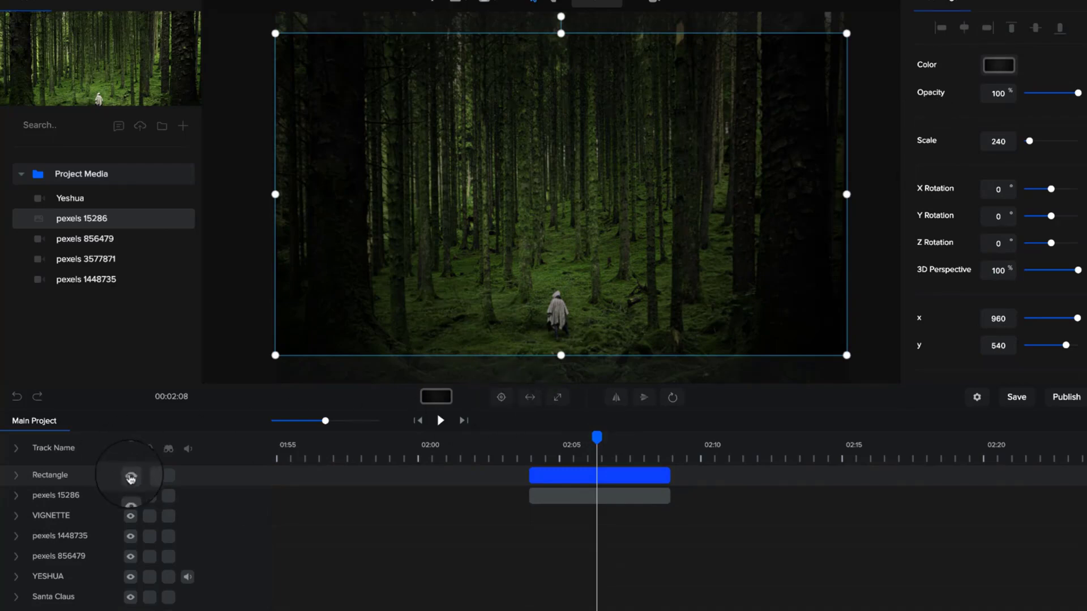
{"action": "left_click", "coordinate": [130, 477]}
{"action": "left_click", "coordinate": [131, 477]}
Set the rectangle's gradient starting colour to fully transparent black #00000000 and adjust its outer point beyond the canvas's lower-right corner
{"action": "left_click", "coordinate": [701, 311]}
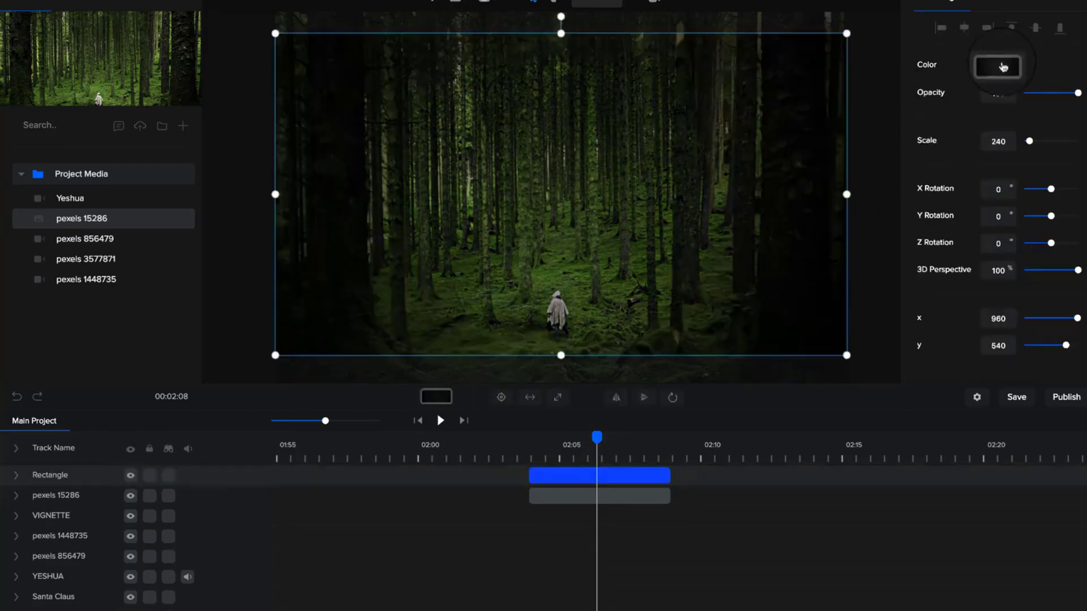
{"action": "left_click", "coordinate": [998, 65]}
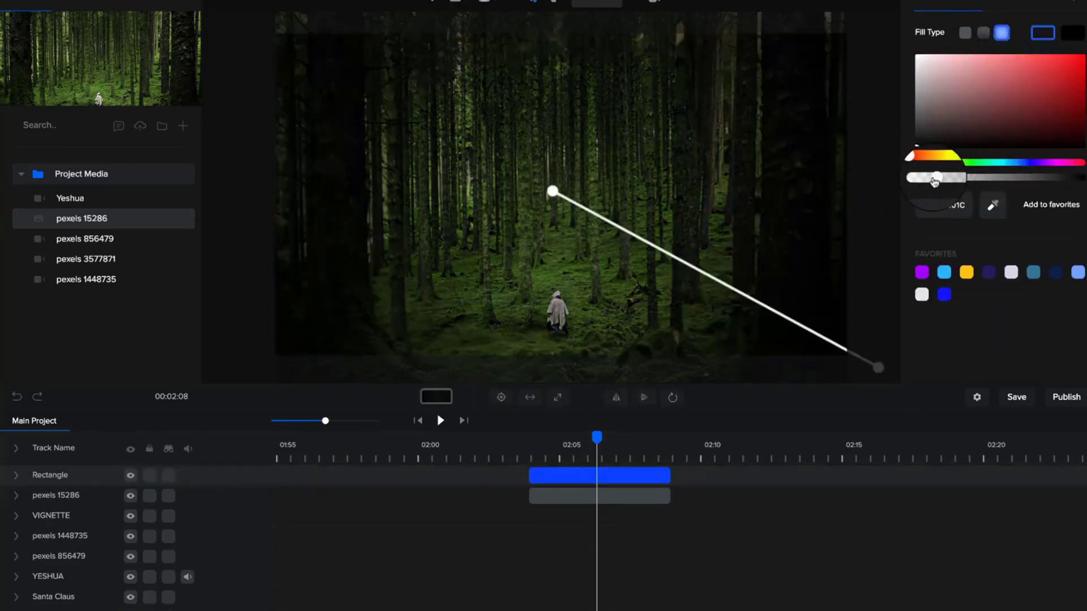
{"action": "left_click_drag", "start_coordinate": [935, 180], "coordinate": [907, 180]}
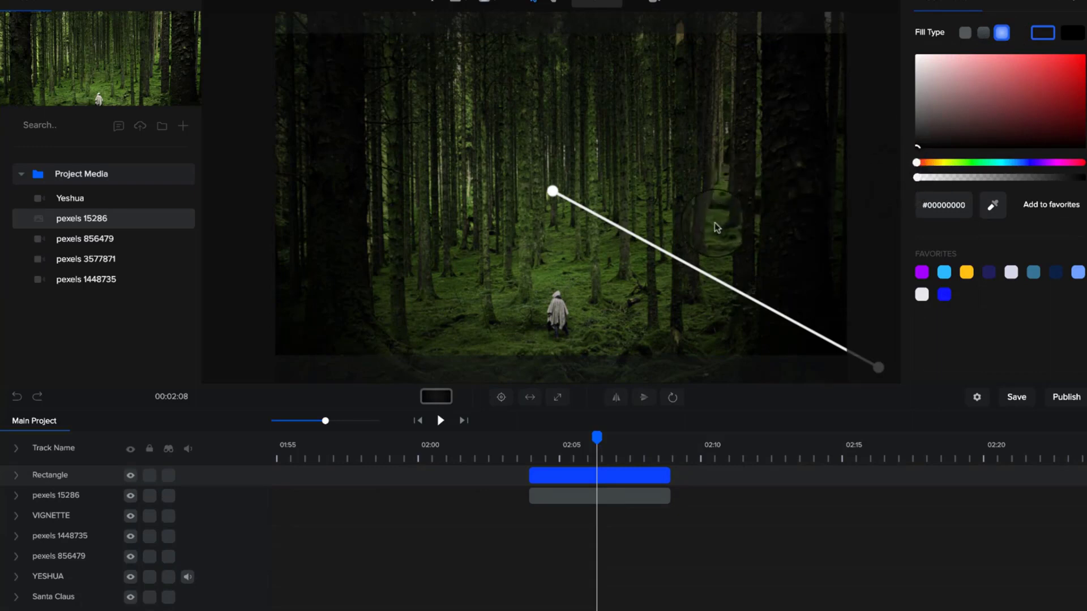
{"action": "scroll", "coordinate": [628, 194], "scroll_direction": "down", "scroll_amount": 4}
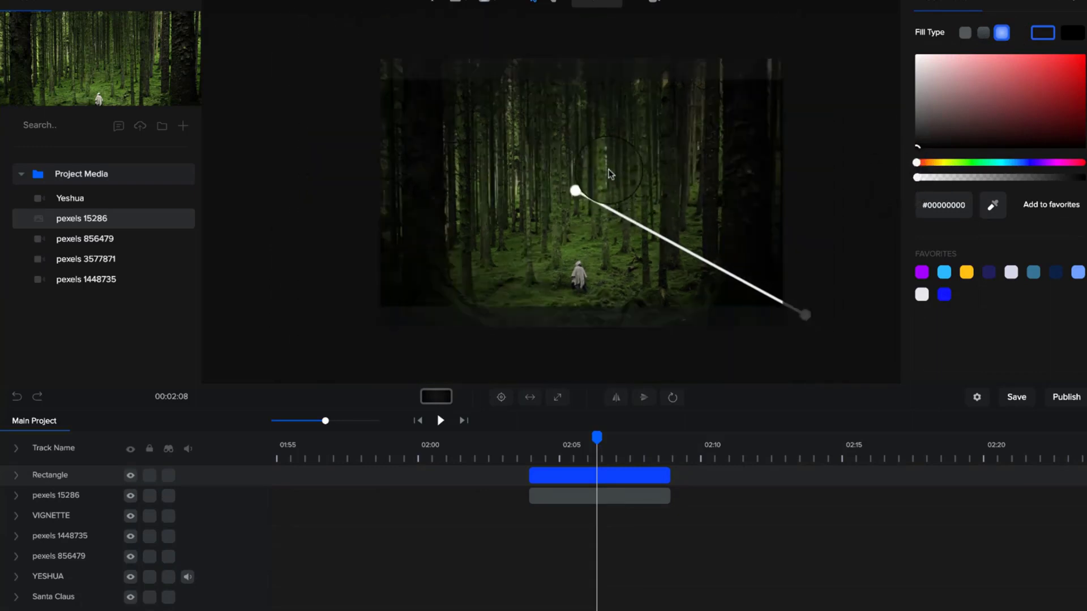
{"action": "scroll", "coordinate": [575, 190], "scroll_direction": "up", "scroll_amount": 1}
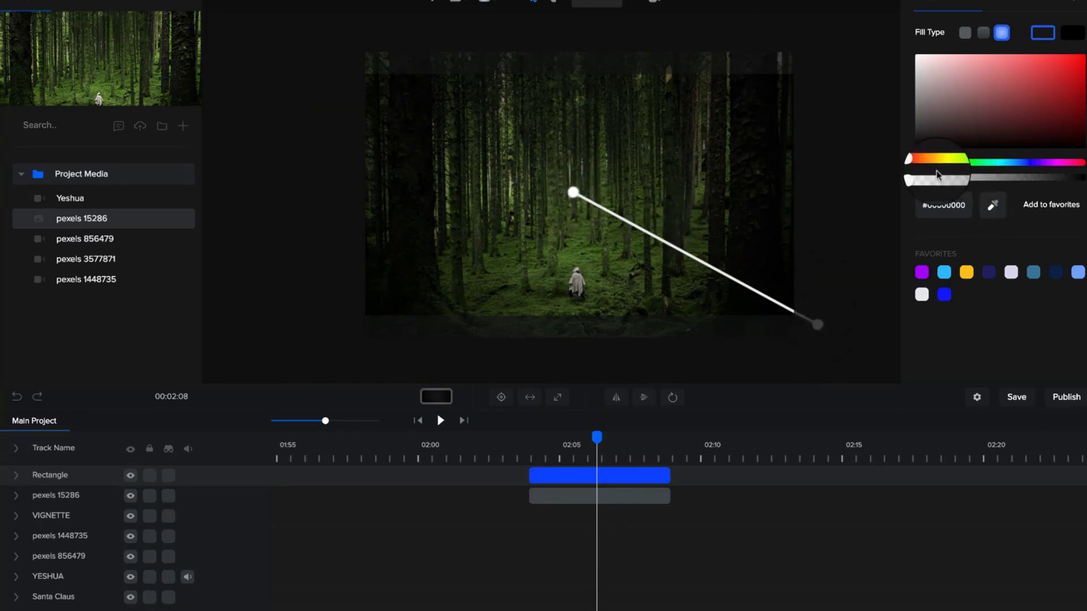
{"action": "mouse_move", "coordinate": [917, 177]}
{"action": "left_mouse_down"}
{"action": "mouse_move", "coordinate": [1026, 180]}
{"action": "mouse_move", "coordinate": [917, 179]}
{"action": "left_mouse_up"}
{"action": "left_click_drag", "start_coordinate": [817, 325], "coordinate": [863, 373]}
{"action": "scroll", "coordinate": [681, 172], "scroll_direction": "up", "scroll_amount": 5}
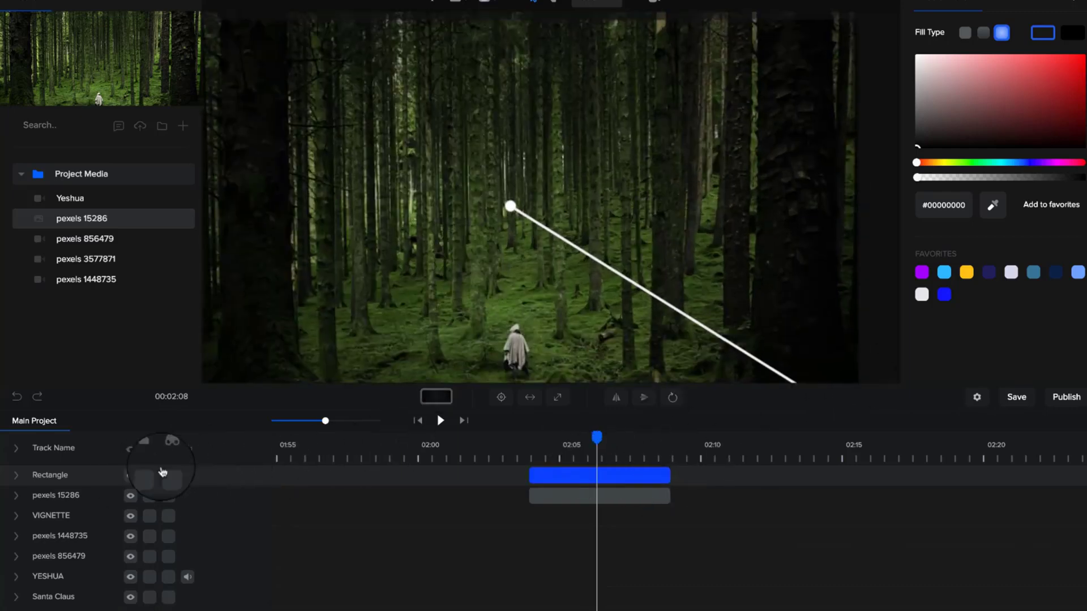
Hide the pexels 15286 track and change the project background to white #FFFFFF
{"action": "left_click", "coordinate": [130, 496]}
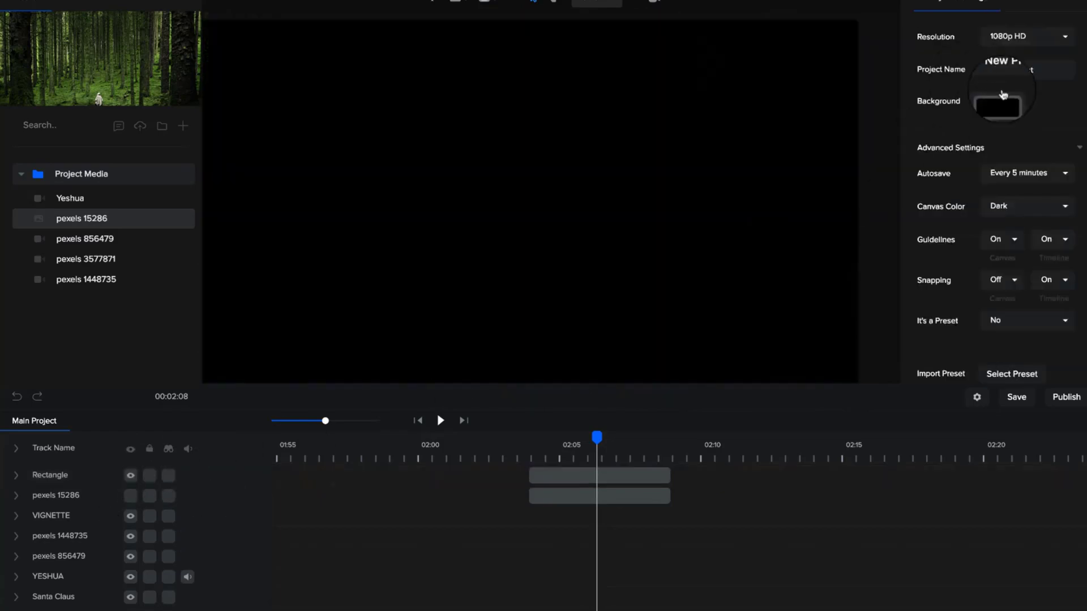
{"action": "left_click", "coordinate": [999, 104]}
{"action": "left_click_drag", "start_coordinate": [999, 76], "coordinate": [916, 25]}
{"action": "left_click", "coordinate": [560, 448]}
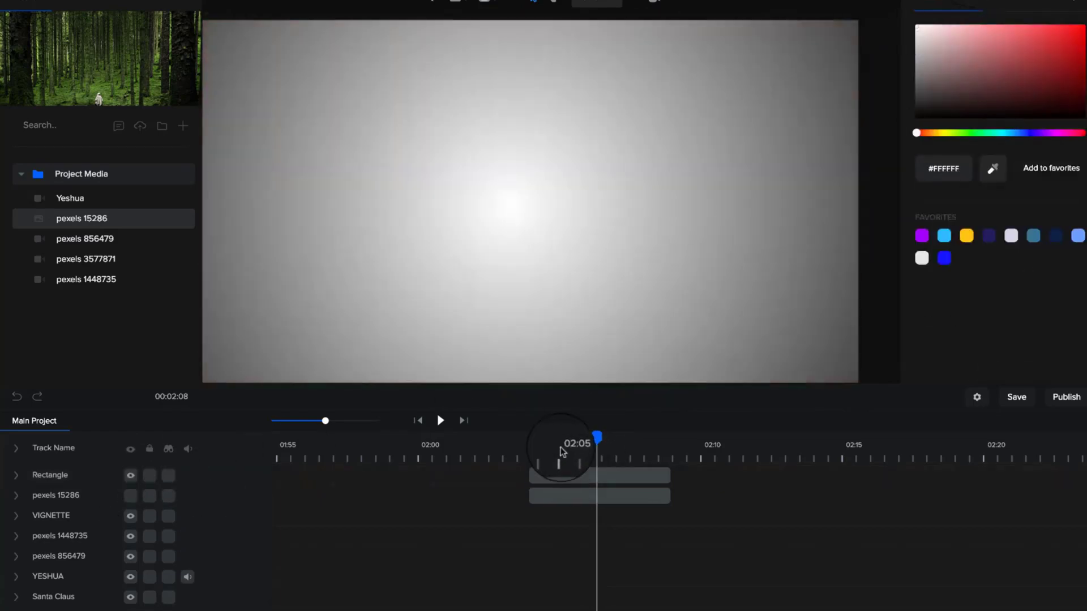
{"action": "left_click", "coordinate": [591, 451]}
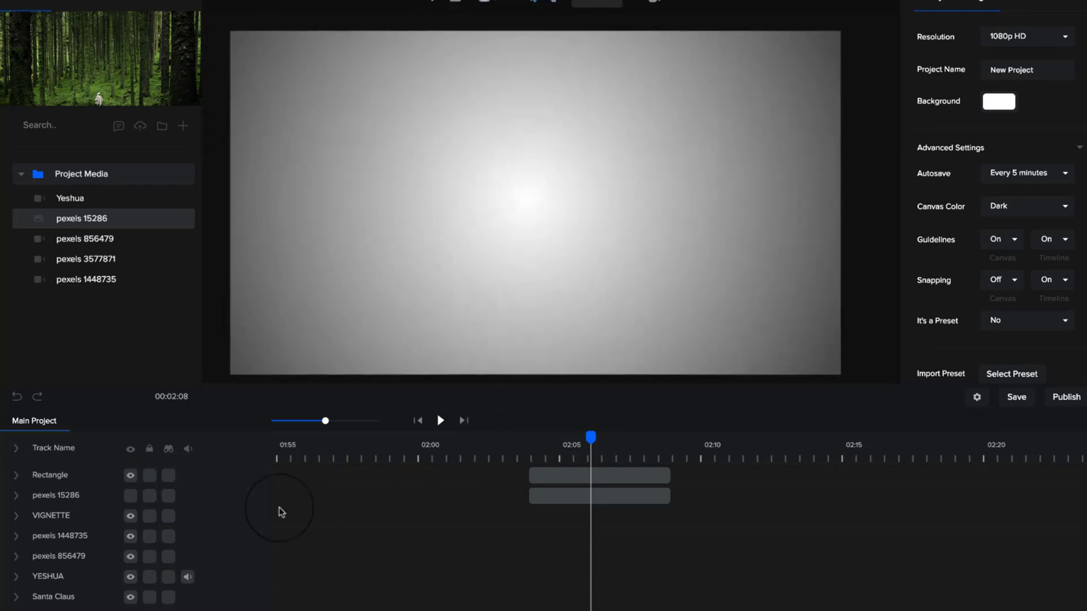
Lower the opacity of the rectangle gradient's black outer colour and set its starting colour to fully transparent grey #95959500
{"action": "left_click", "coordinate": [572, 474]}
{"action": "left_click", "coordinate": [1000, 65]}
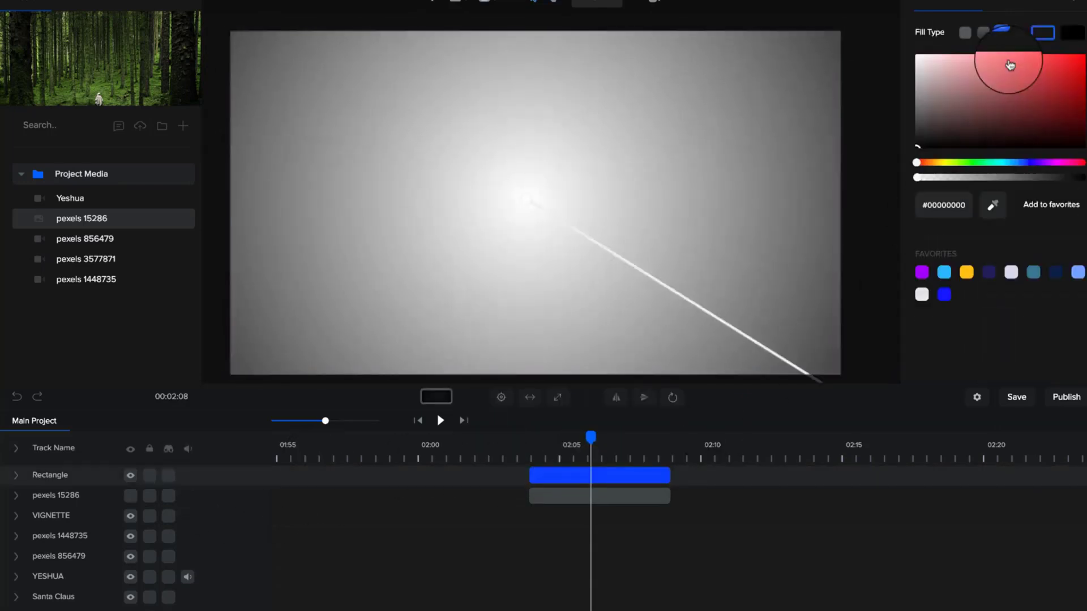
{"action": "left_click", "coordinate": [1072, 35]}
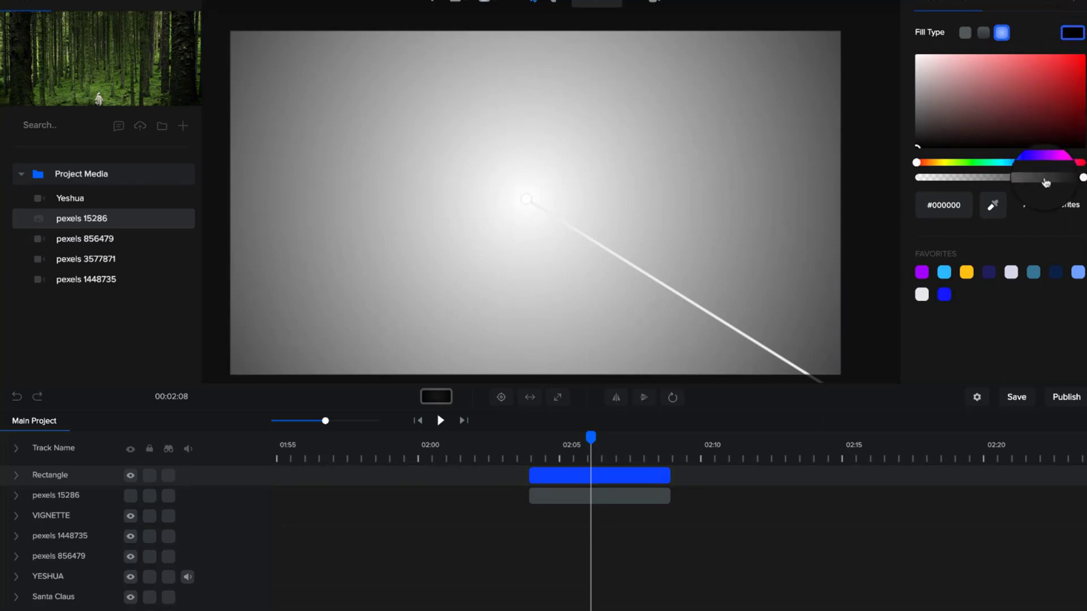
{"action": "left_click_drag", "start_coordinate": [1080, 184], "coordinate": [1050, 188]}
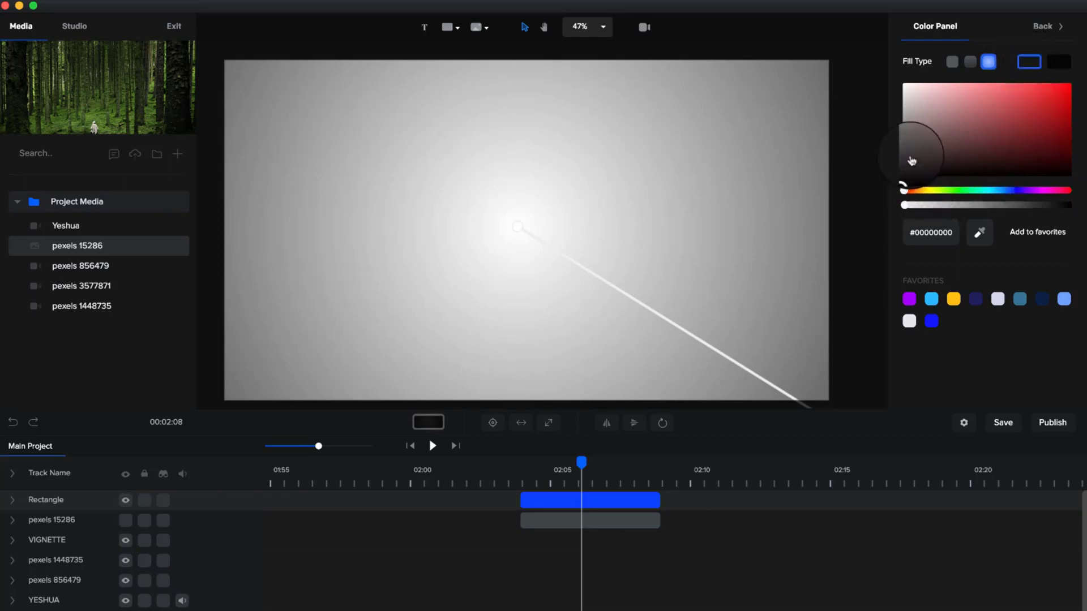
{"action": "left_click_drag", "start_coordinate": [911, 161], "coordinate": [867, 126]}
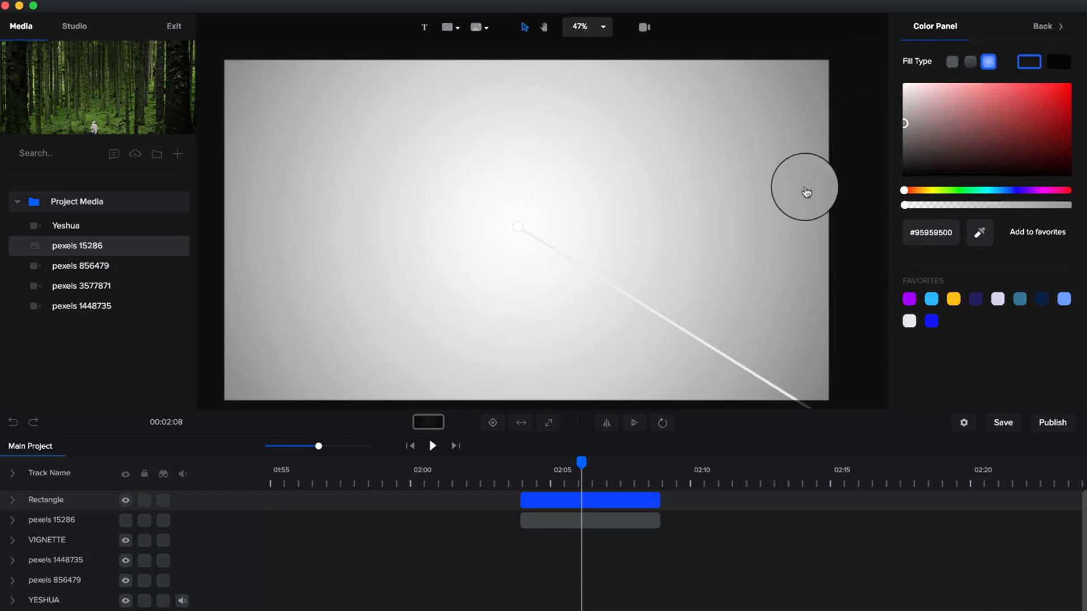
{"action": "mouse_move", "coordinate": [541, 472]}
{"action": "left_mouse_down"}
{"action": "mouse_move", "coordinate": [529, 472]}
{"action": "mouse_move", "coordinate": [678, 477]}
{"action": "mouse_move", "coordinate": [500, 476]}
{"action": "mouse_move", "coordinate": [546, 476]}
{"action": "left_mouse_up"}
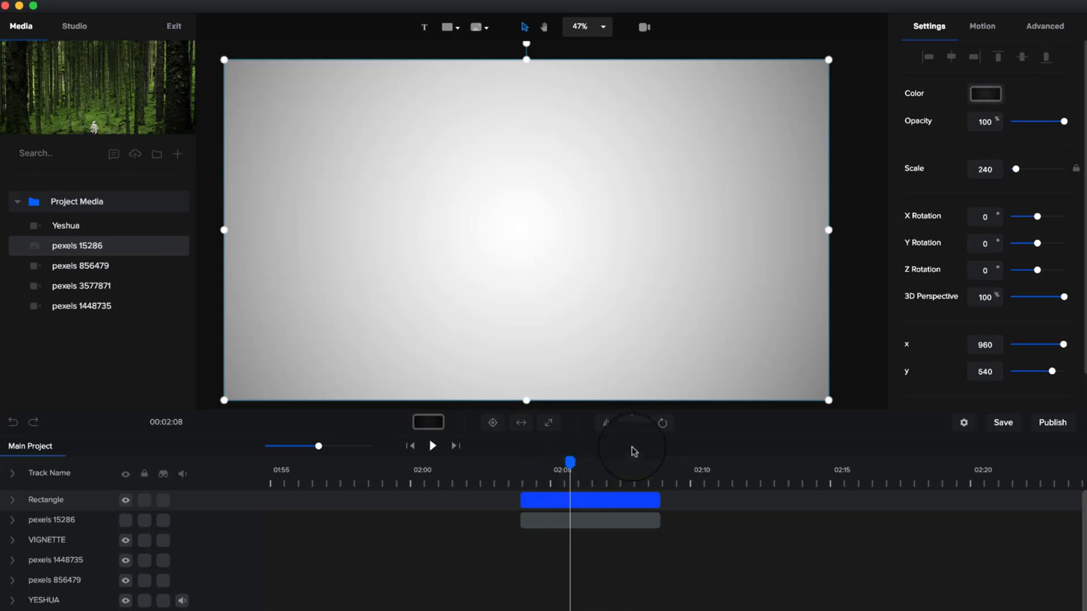
Stretch the Rectangle clip to span the same range as the VIGNETTE clip, from 00:00 to just past 01:45
{"action": "scroll", "coordinate": [594, 291], "scroll_direction": "down", "scroll_amount": 3}
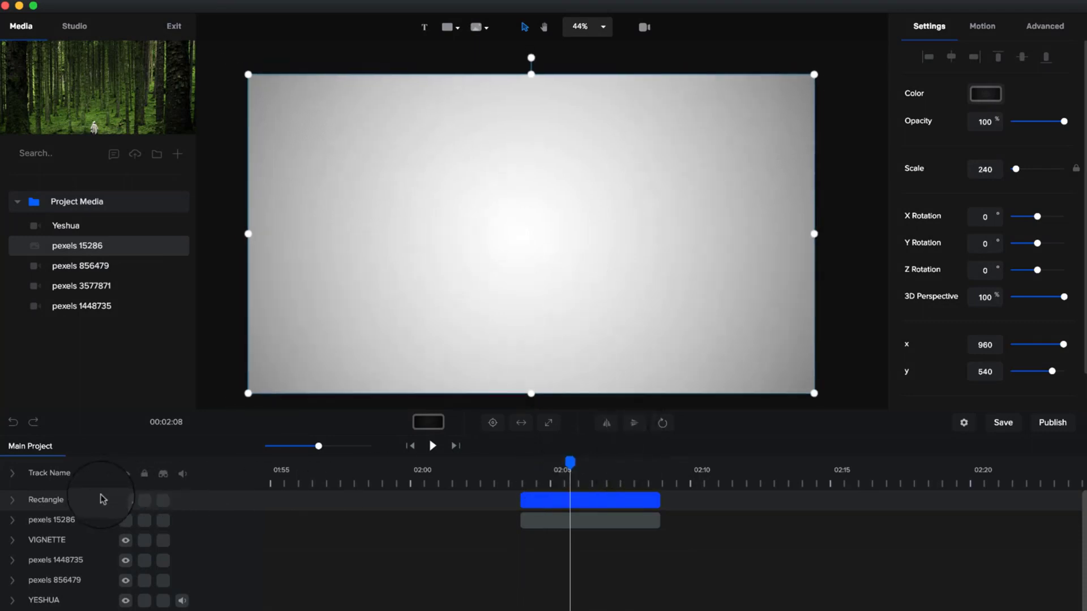
{"action": "left_click_drag", "start_coordinate": [318, 446], "coordinate": [297, 446]}
{"action": "left_click", "coordinate": [571, 502]}
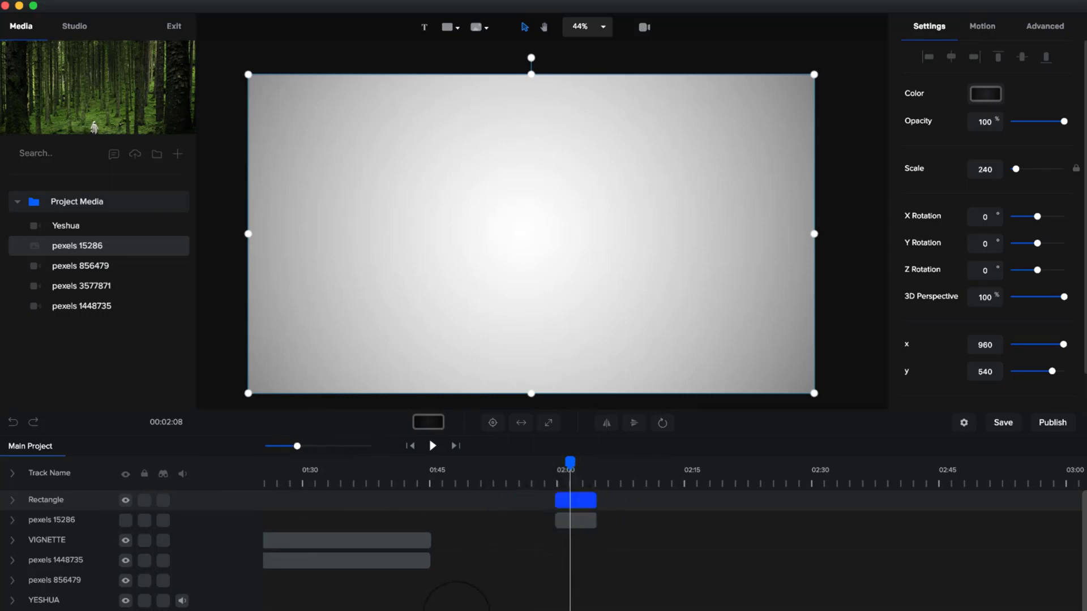
{"action": "left_click_drag", "start_coordinate": [557, 502], "coordinate": [31, 484]}
{"action": "left_click_drag", "start_coordinate": [457, 610], "coordinate": [343, 610]}
{"action": "left_click_drag", "start_coordinate": [294, 446], "coordinate": [284, 446]}
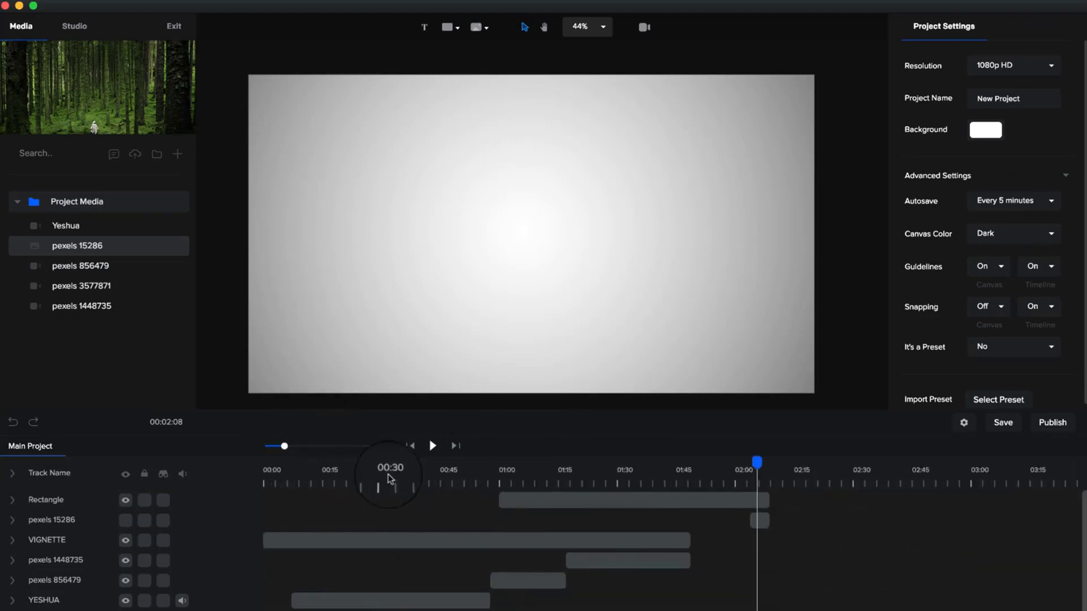
{"action": "left_click_drag", "start_coordinate": [574, 501], "coordinate": [315, 499]}
{"action": "left_click_drag", "start_coordinate": [541, 504], "coordinate": [692, 500]}
Lock the Rectangle track and hide it from the timeline's track list while keeping it visible on the canvas
{"action": "left_click", "coordinate": [570, 465]}
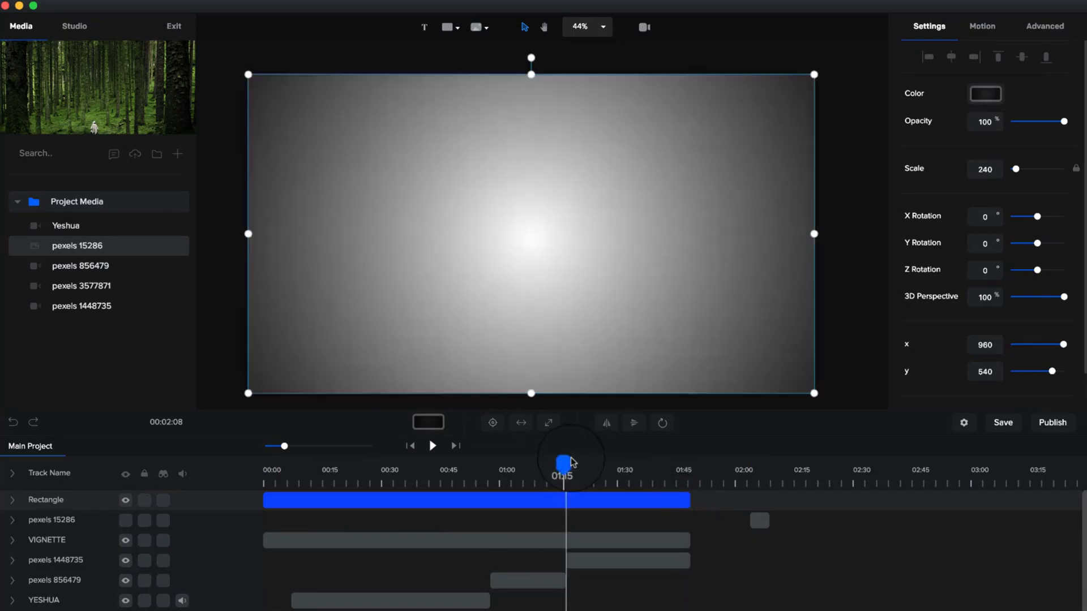
{"action": "left_click", "coordinate": [165, 502]}
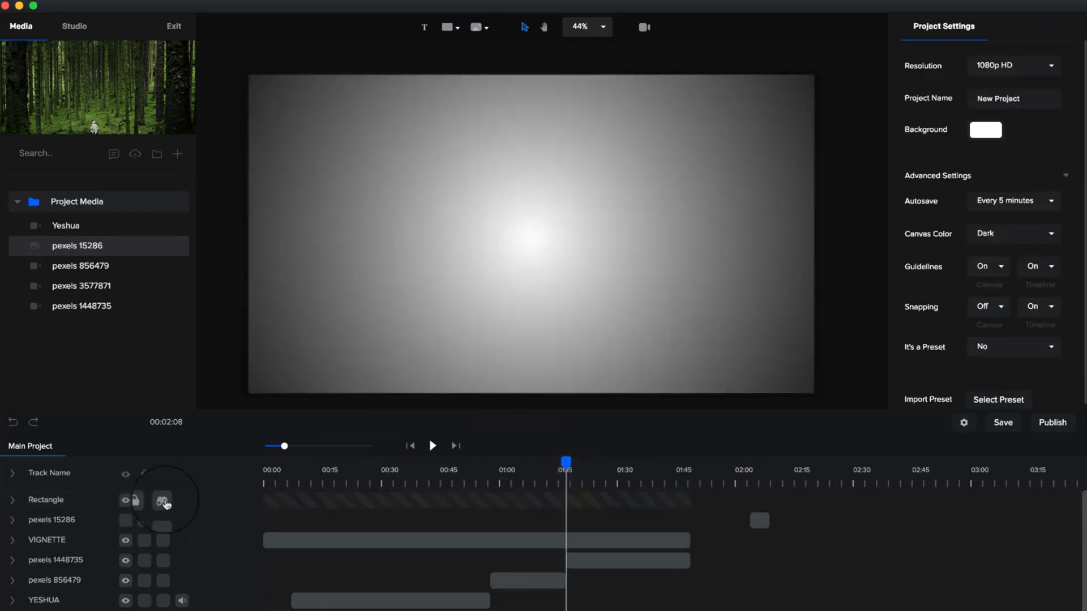
{"action": "left_click", "coordinate": [163, 475]}
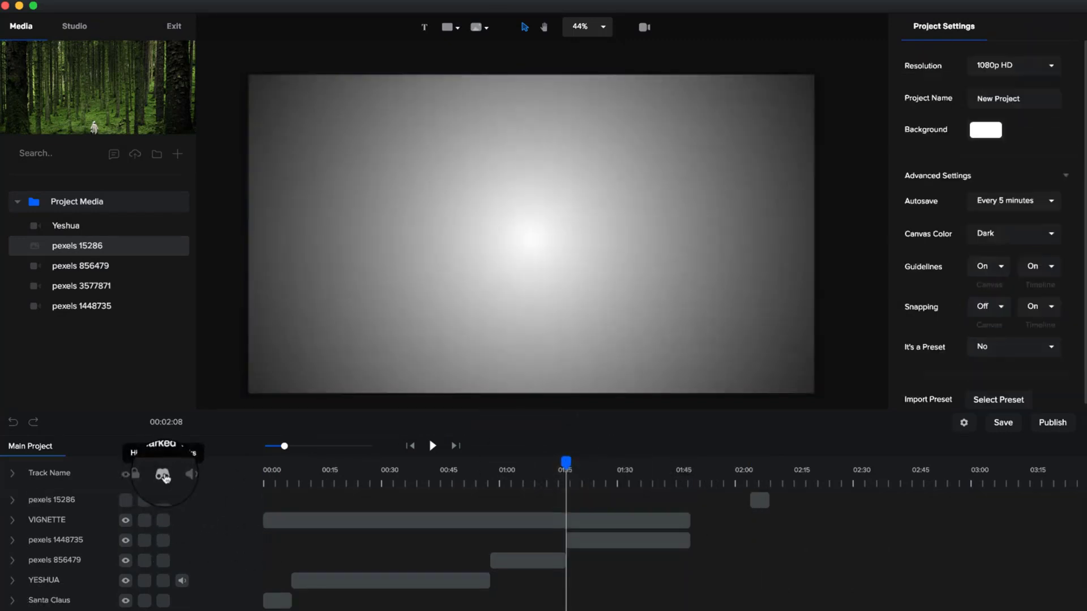
Play the North Pole scene briefly from 00:00 and examine the vignette on the other scenes up to about 01:25
{"action": "left_click", "coordinate": [411, 446]}
{"action": "left_click", "coordinate": [553, 219]}
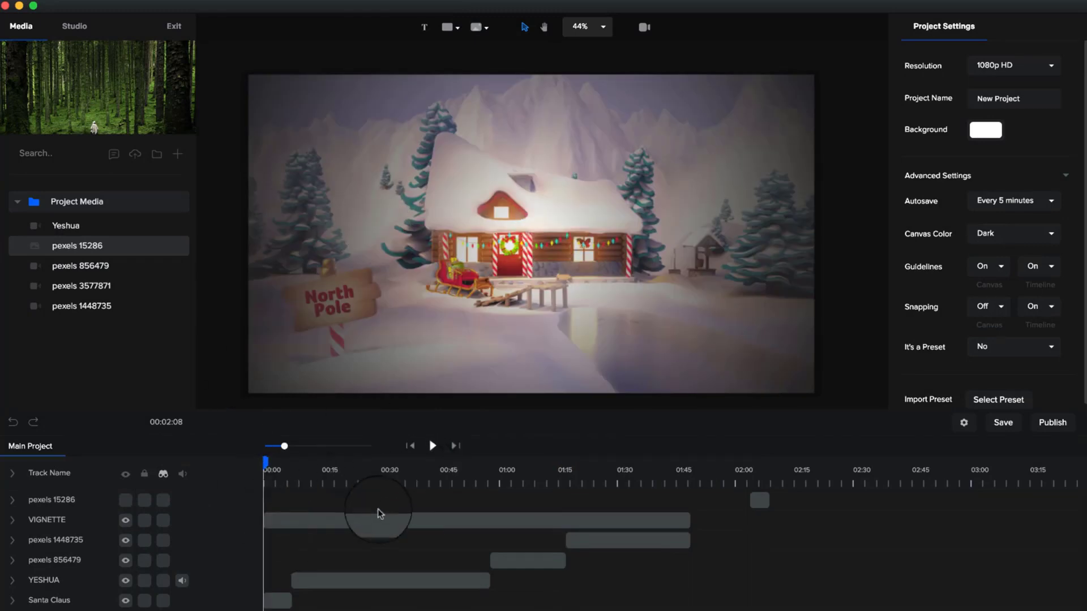
{"action": "left_click", "coordinate": [433, 448]}
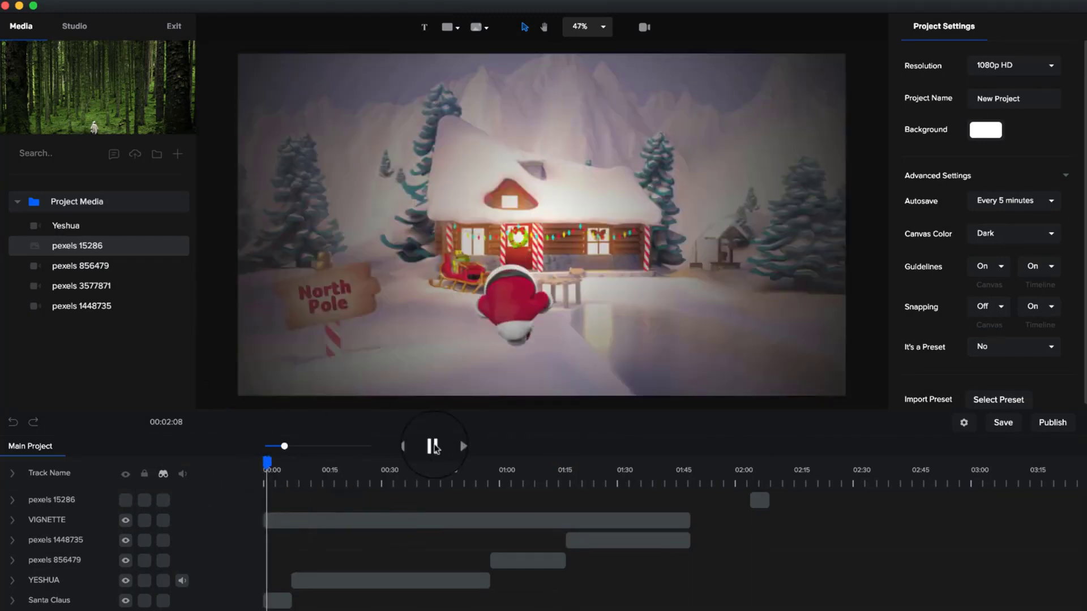
{"action": "left_click", "coordinate": [433, 447]}
{"action": "left_click", "coordinate": [384, 474]}
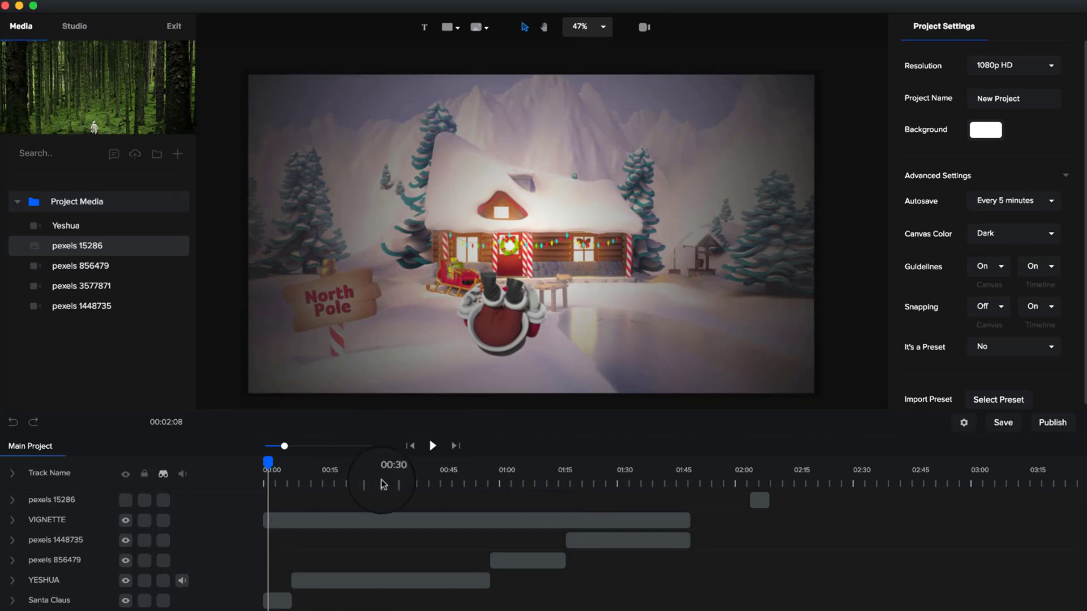
{"action": "left_click", "coordinate": [445, 476]}
{"action": "left_click", "coordinate": [537, 477]}
{"action": "left_click", "coordinate": [604, 477]}
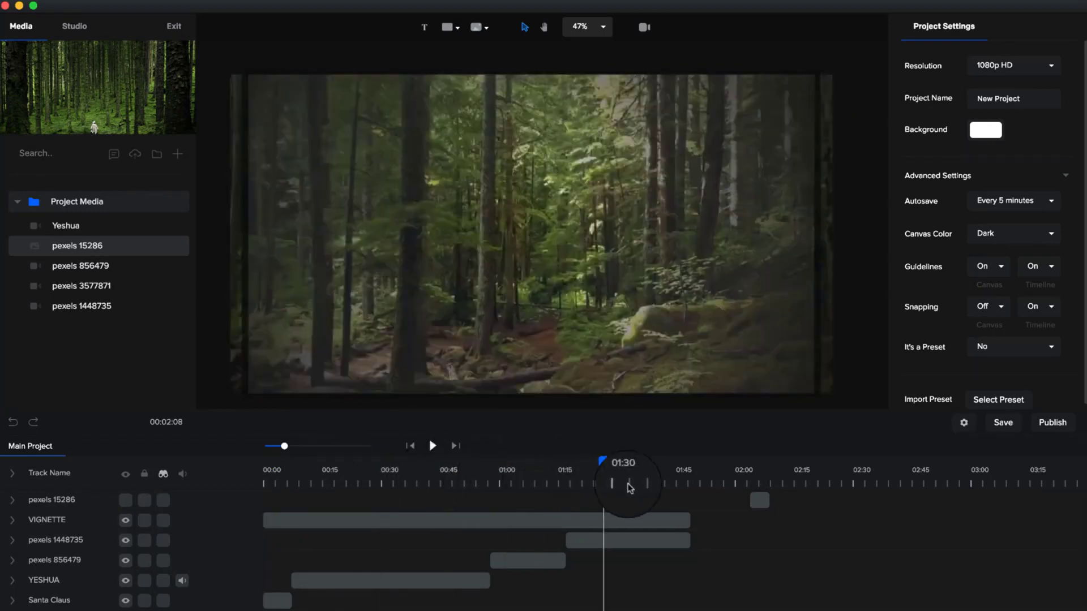
{"action": "left_click", "coordinate": [629, 543]}
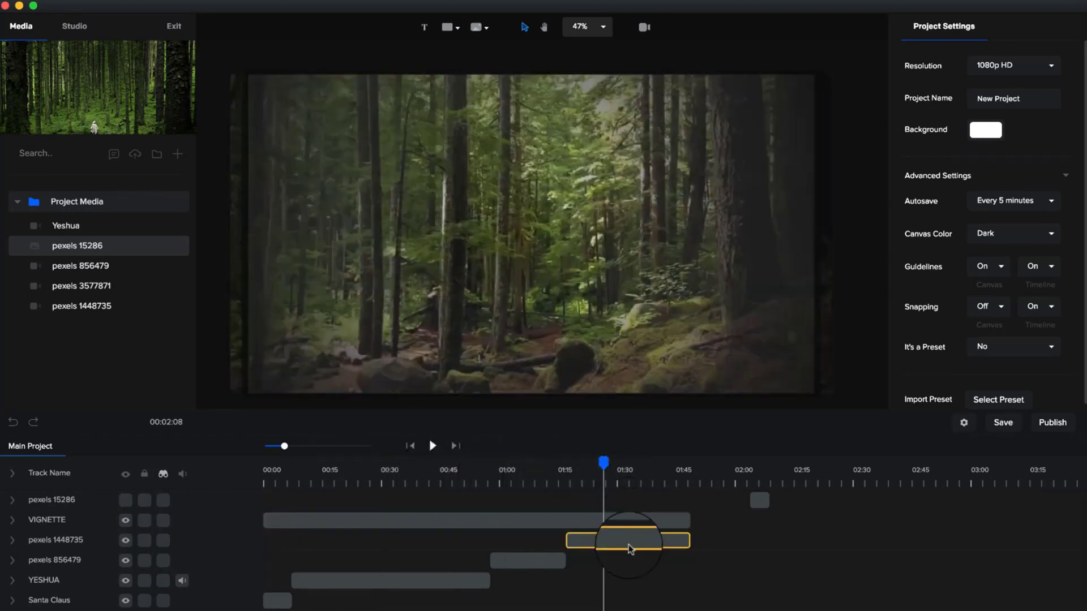